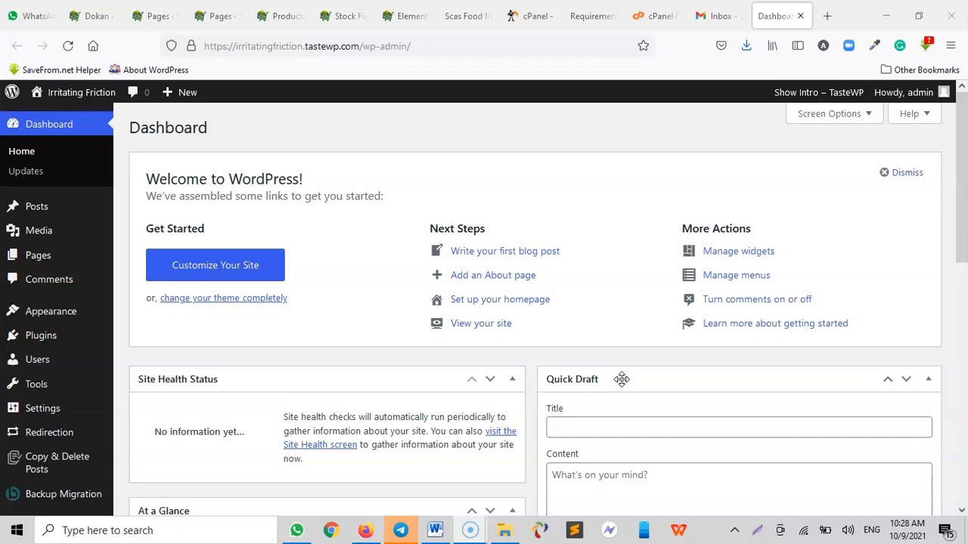
scroll(52, 348, down, 3)
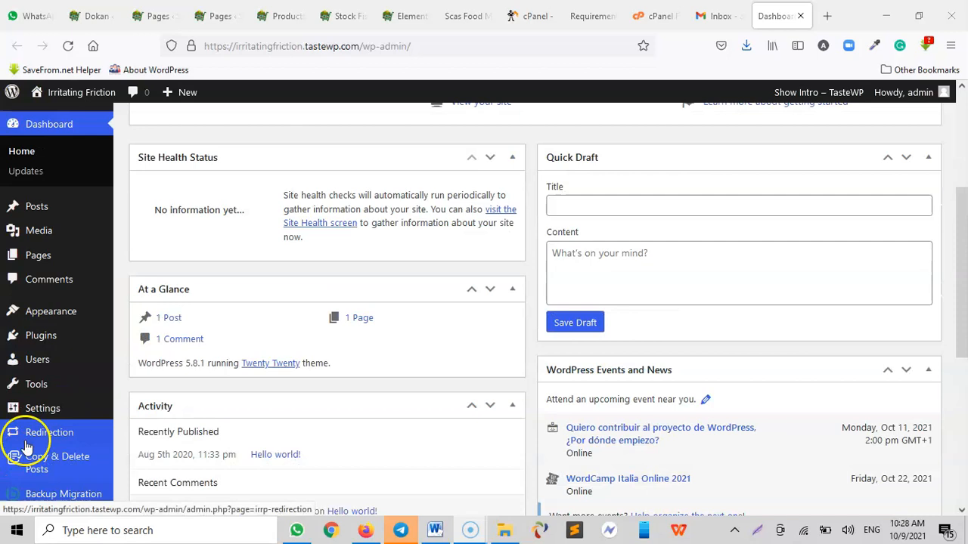
scroll(27, 445, up, 3)
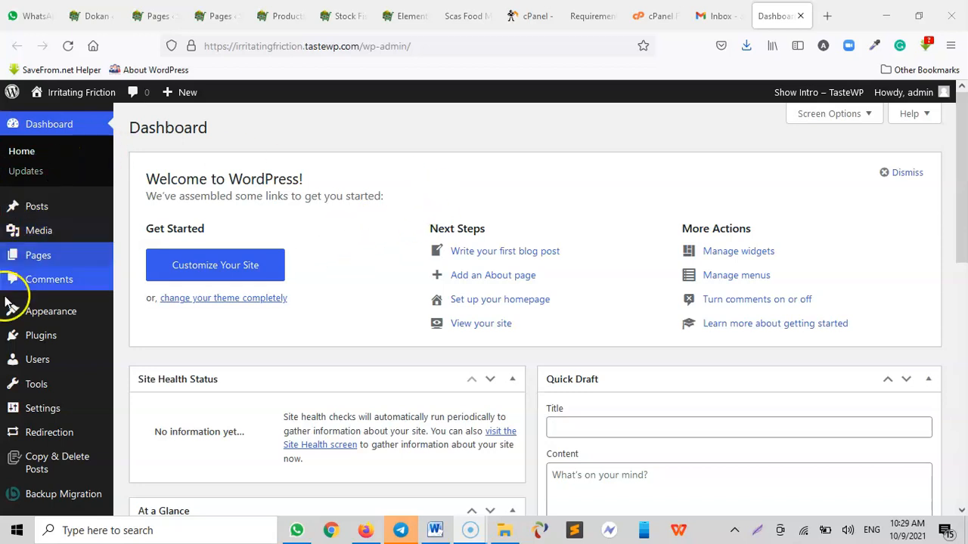
scroll(18, 380, down, 5)
scroll(642, 307, up, 5)
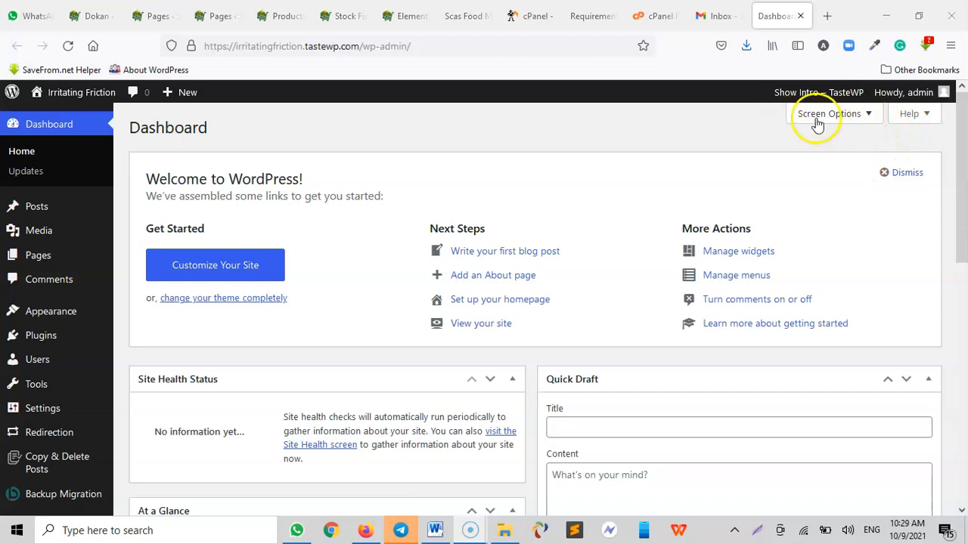
Step: Hide the Welcome, WordPress Events and News, Quick Draft, Activity, At a Glance and Site Health Status boxes from the dashboard
click(845, 115)
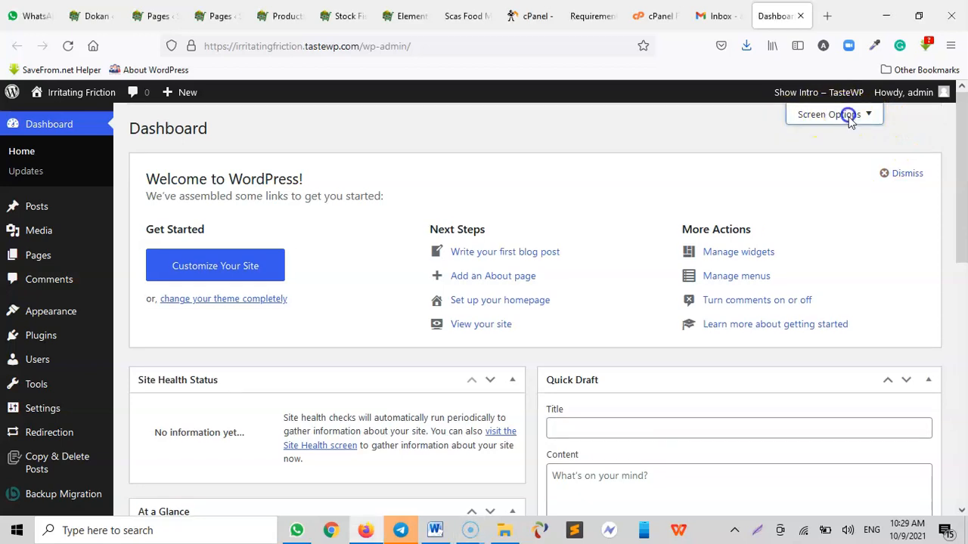
click(587, 189)
click(520, 193)
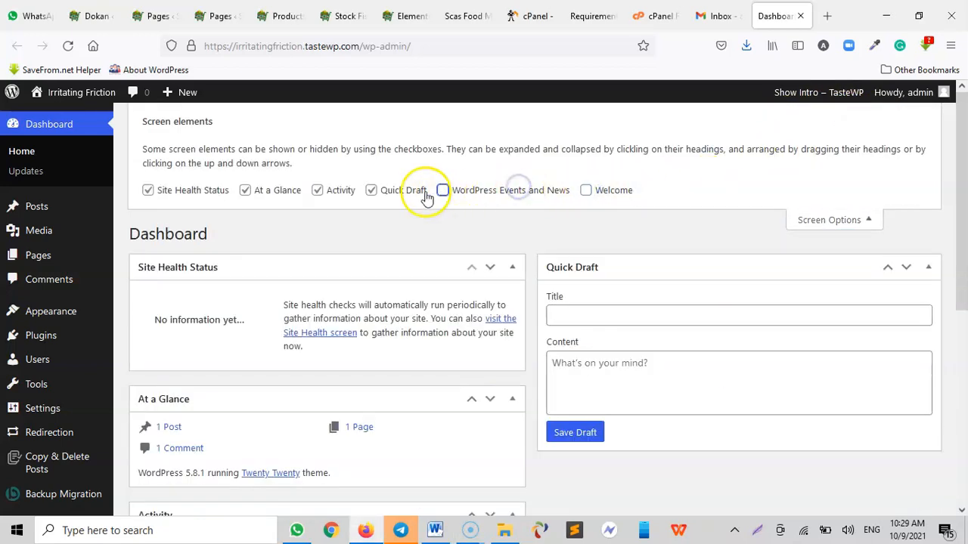
click(404, 190)
click(333, 194)
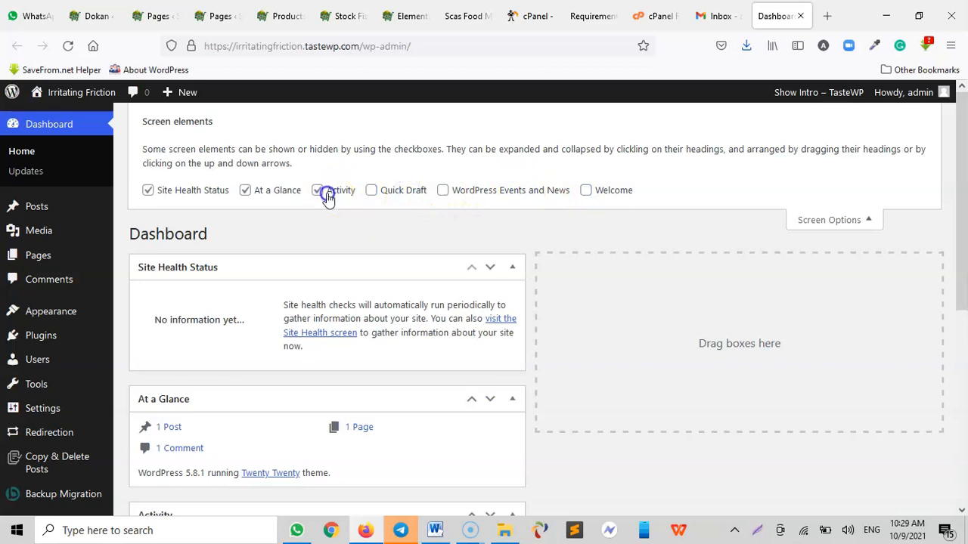
click(266, 194)
click(190, 189)
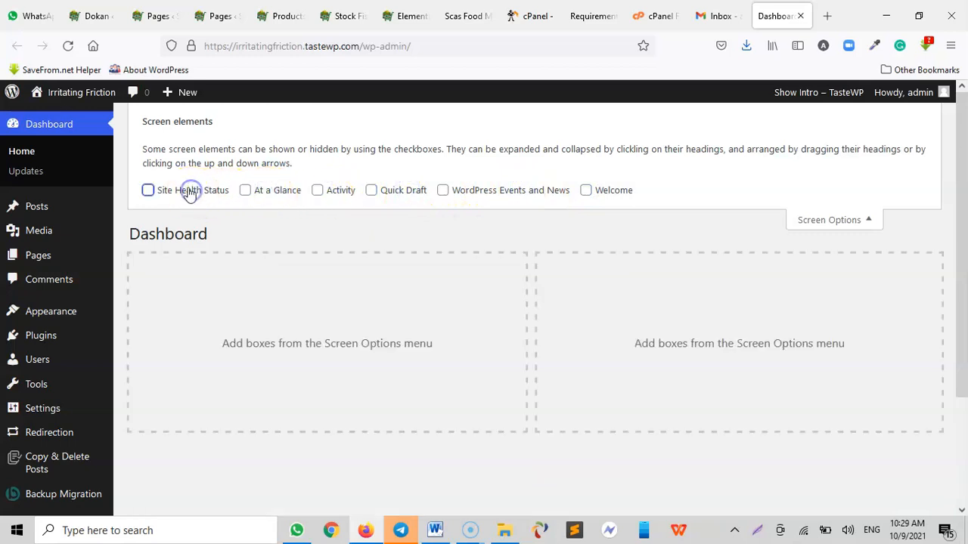
click(868, 217)
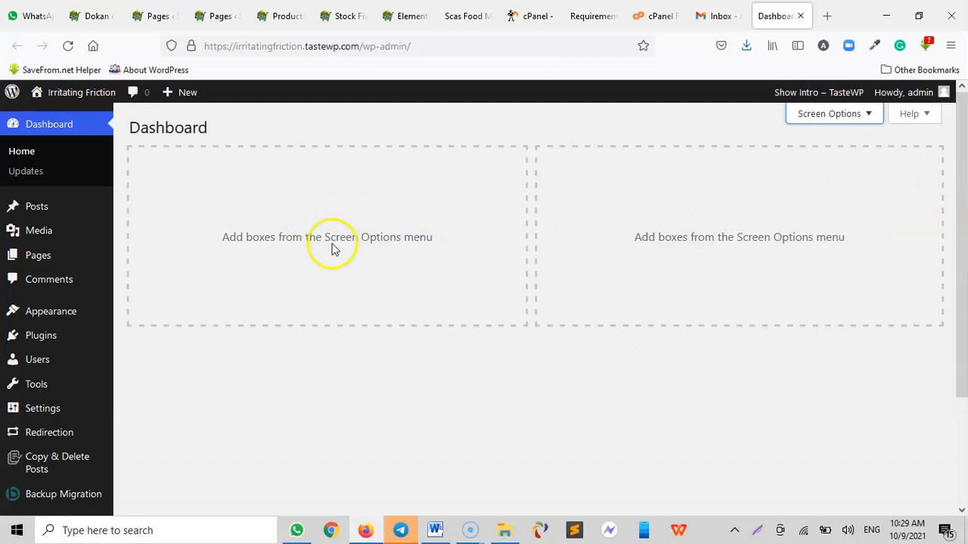
scroll(15, 242, down, 2)
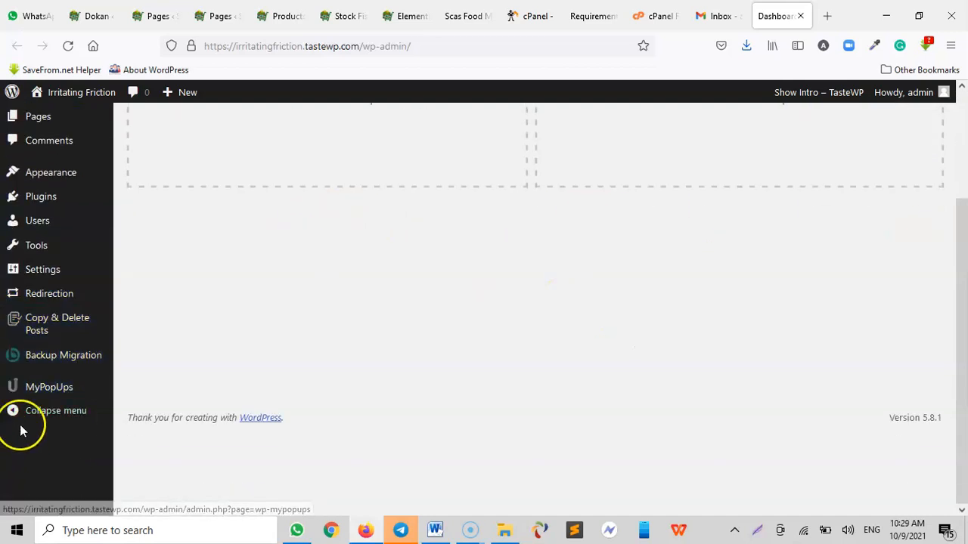
mouse_move(38, 278)
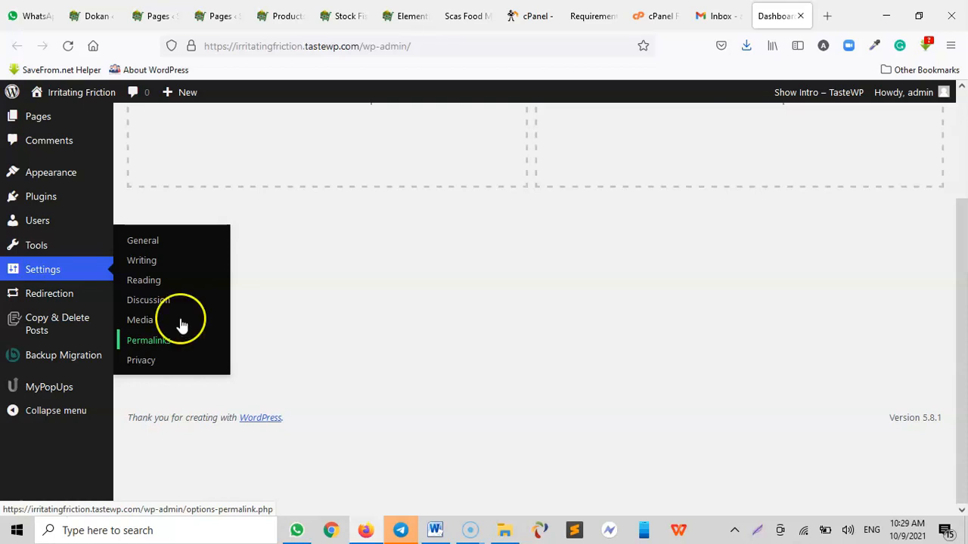
Step: Open YouTube in a new browser tab and go to the signed-in account's own channel
click(826, 16)
text(Y)
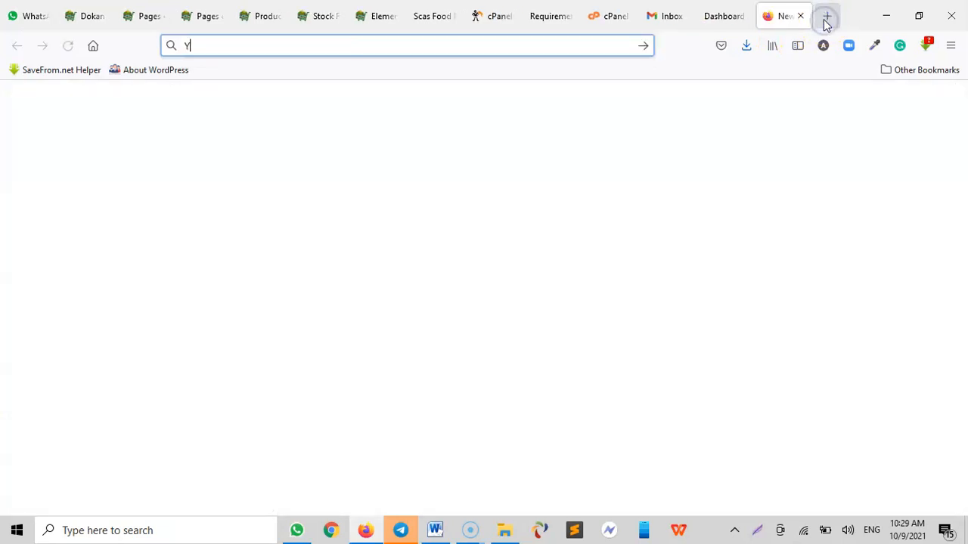
key(Return)
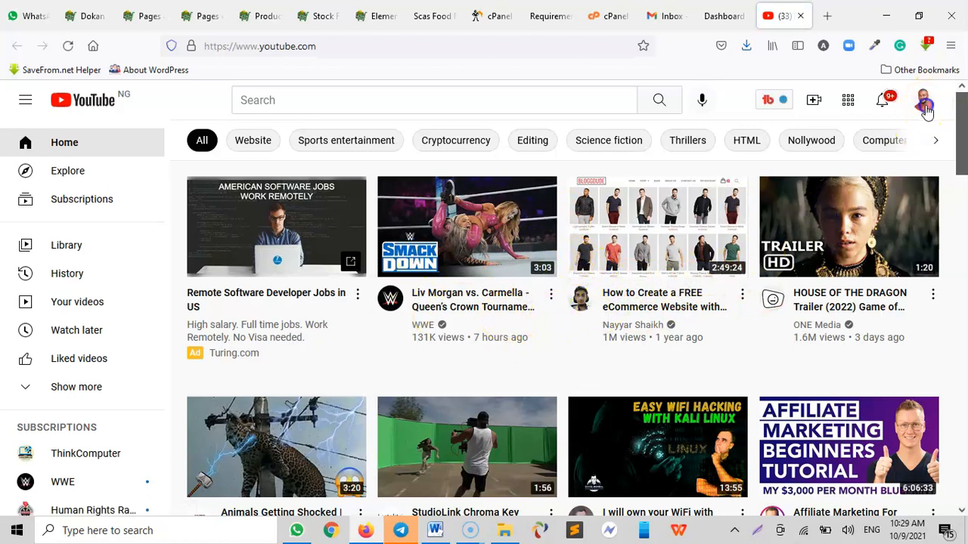
click(923, 100)
click(782, 164)
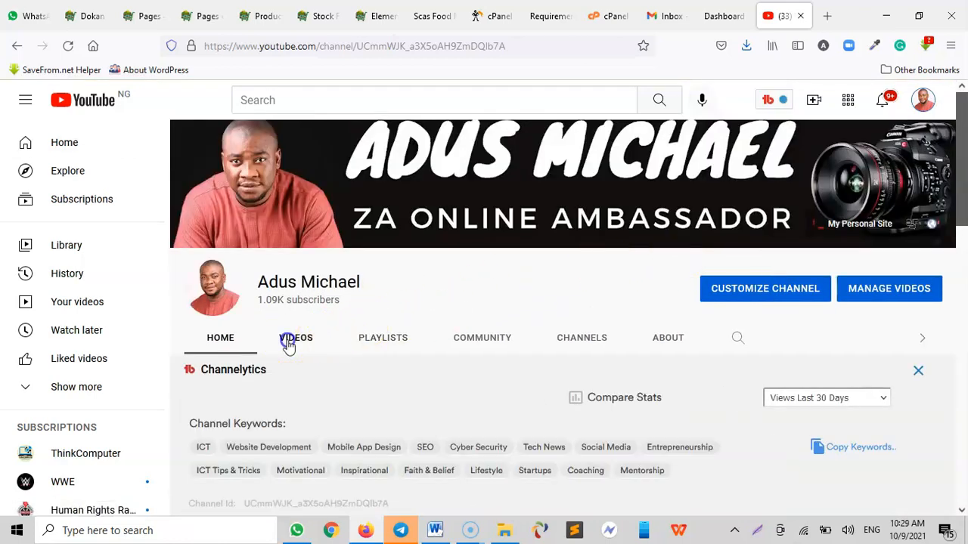
Step: From the channel's uploads, open the video "How To Customize Your Website With Elementor Page Builder" and skip the ad
click(289, 340)
scroll(523, 332, down, 2)
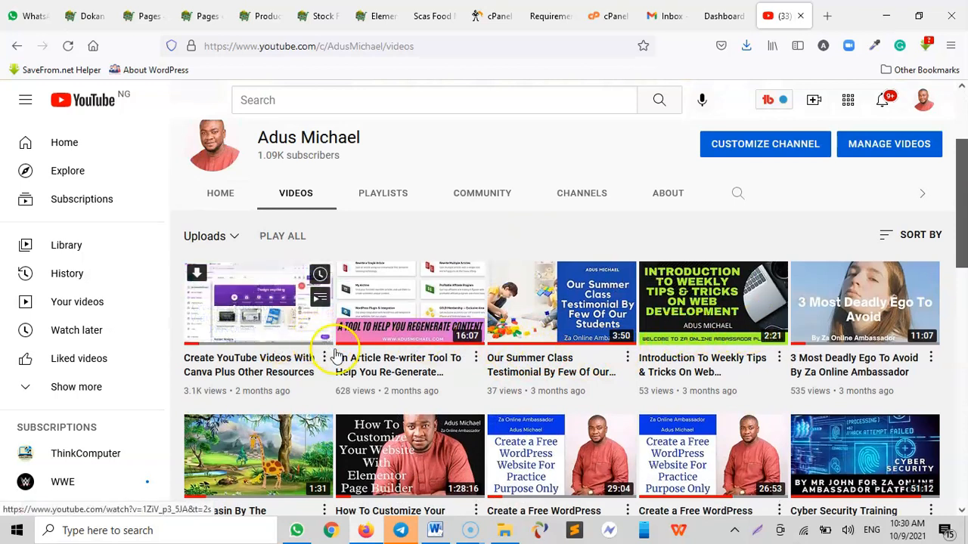
click(386, 437)
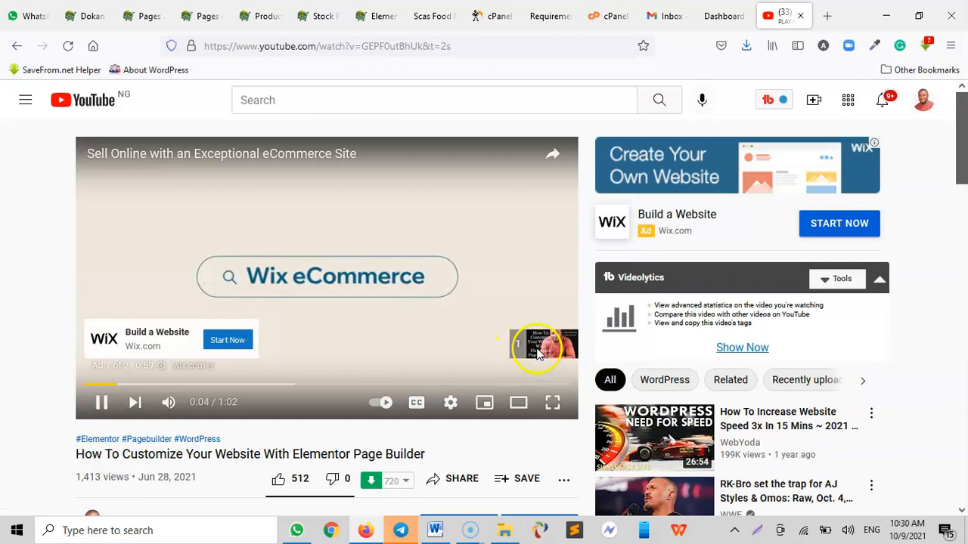
click(537, 348)
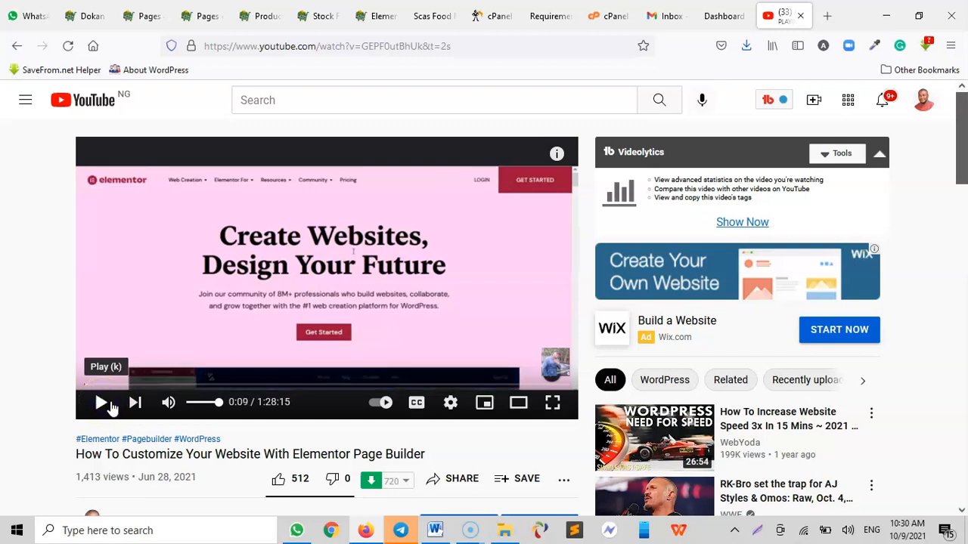
Step: Set the video's playback speed to 0.75, play a few seconds of it and pause
click(451, 404)
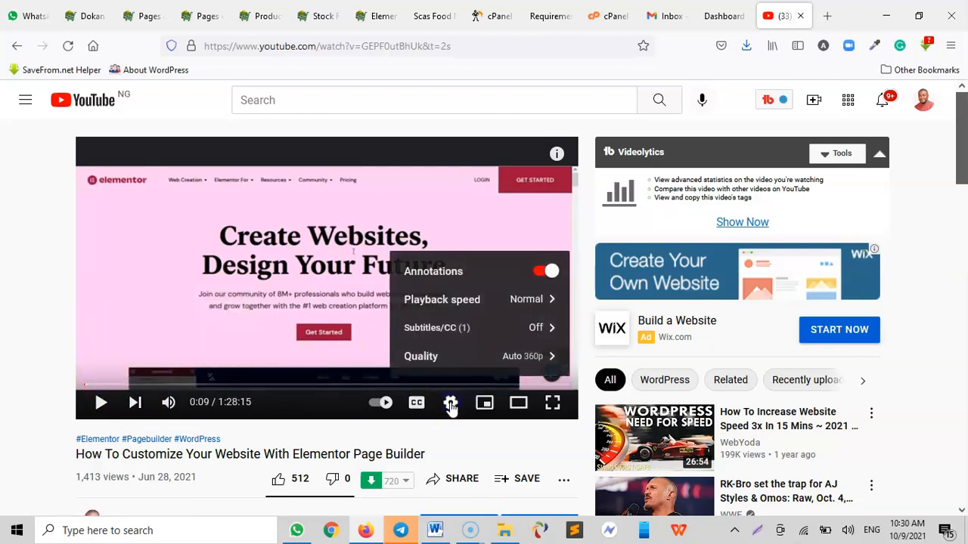
click(447, 303)
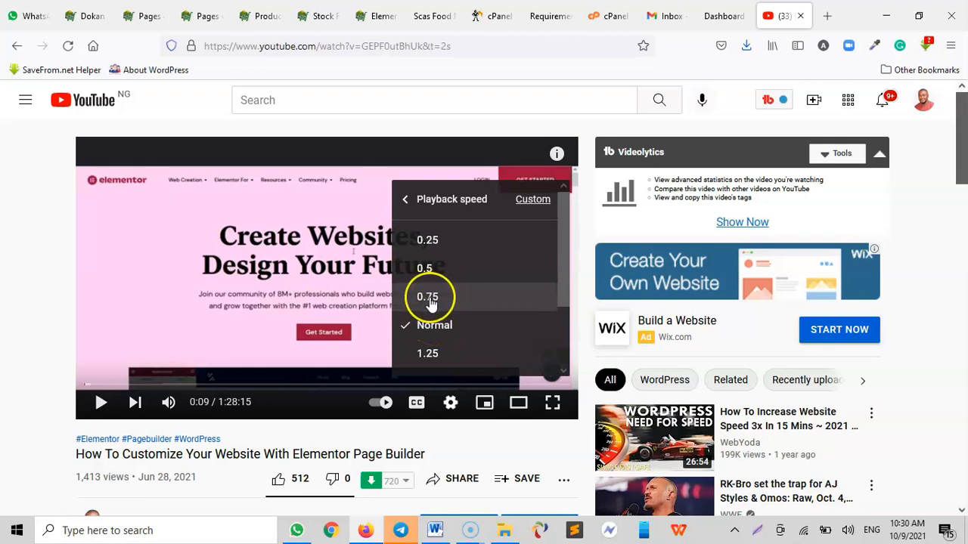
click(429, 299)
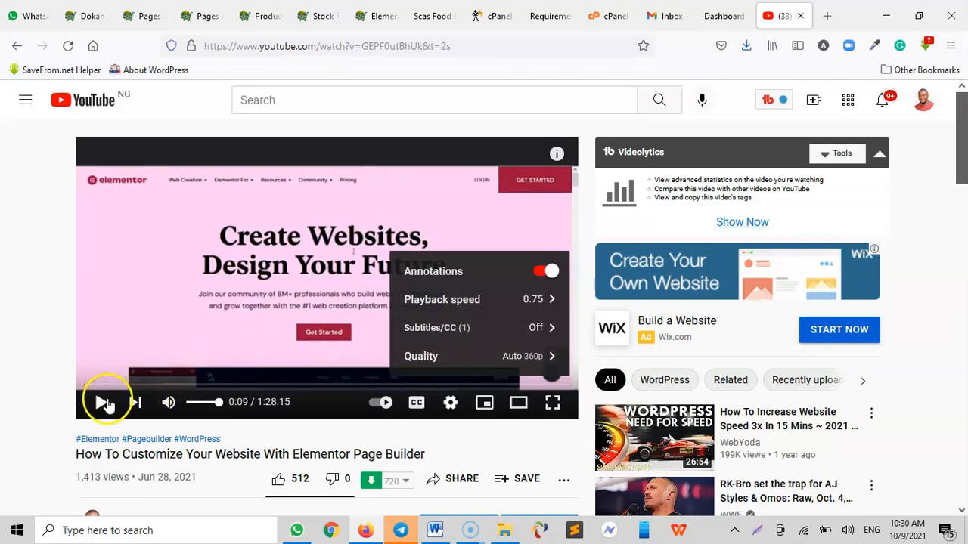
click(99, 403)
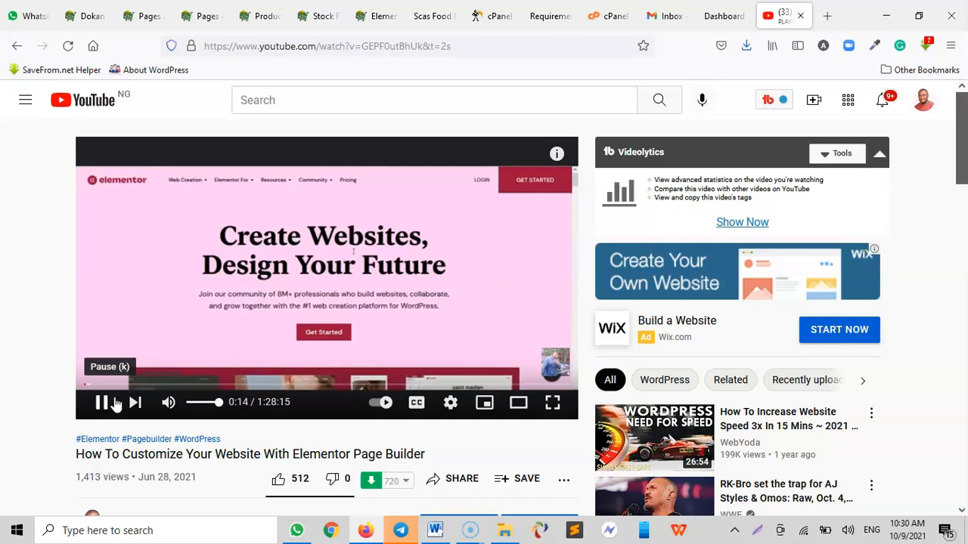
click(106, 403)
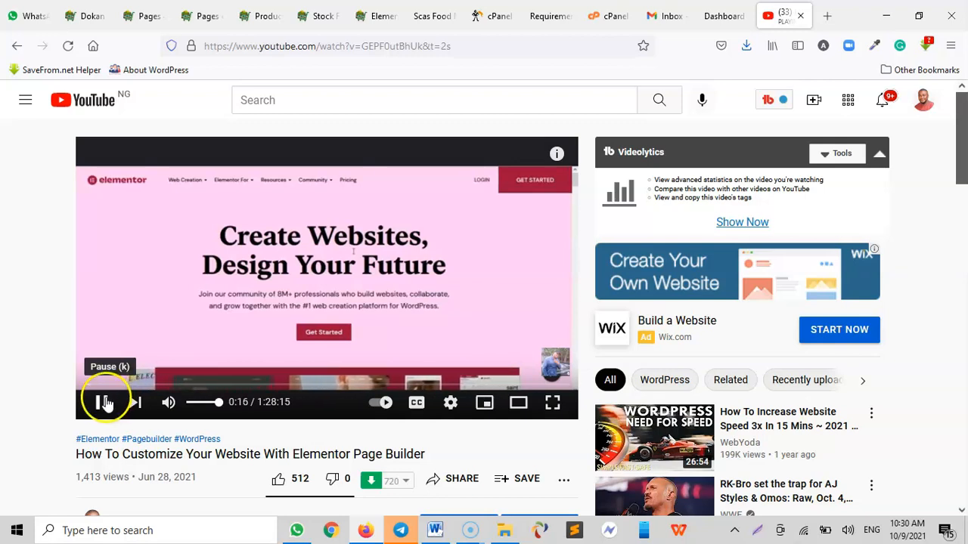
Step: Slow the video's playback speed to 0.5, play it briefly and close the YouTube tab
click(452, 405)
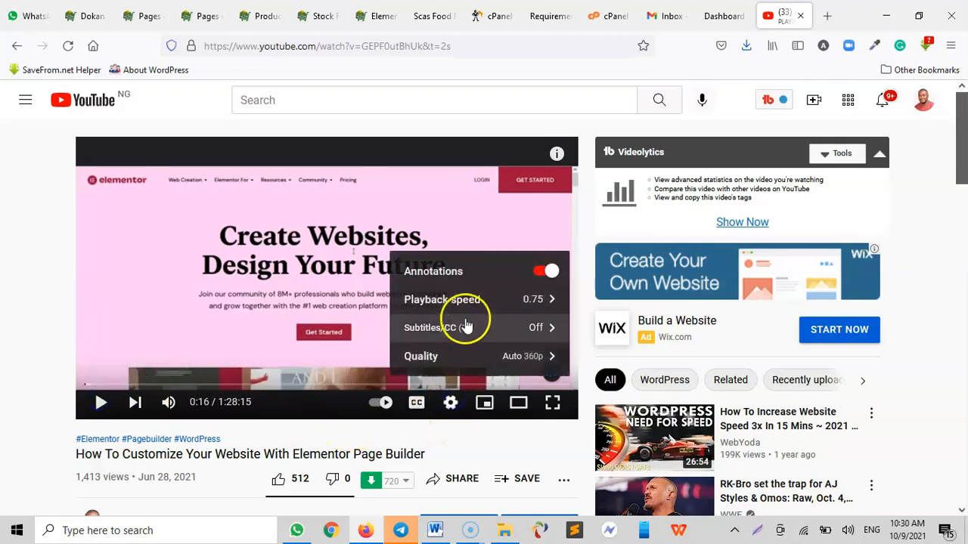
click(461, 299)
click(425, 267)
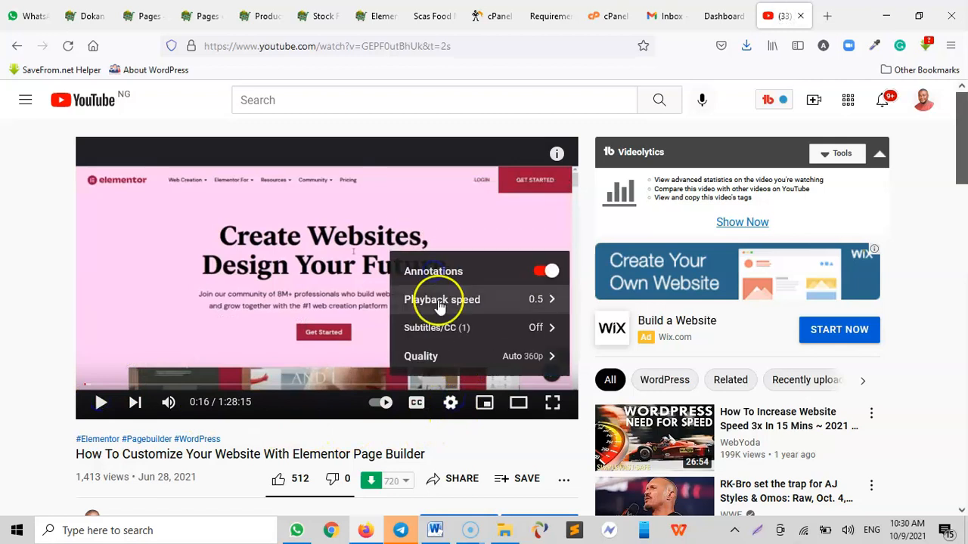
click(103, 404)
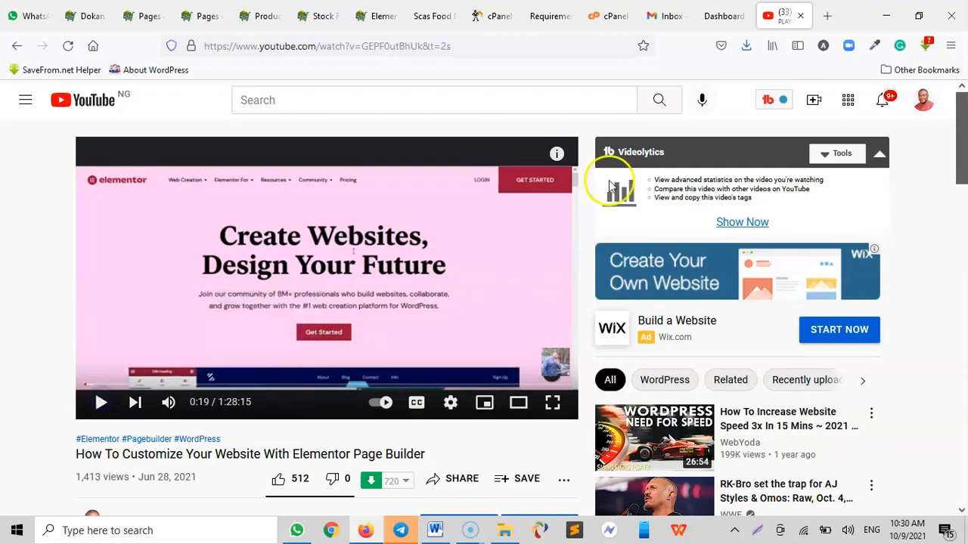
click(800, 16)
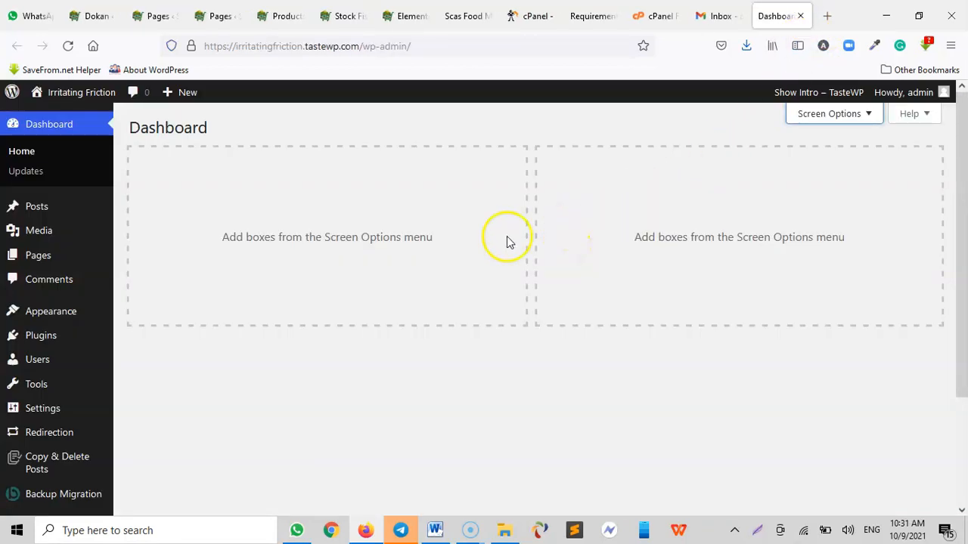
Step: Set the WordPress permalink structure to Post name and save the change
scroll(71, 440, down, 3)
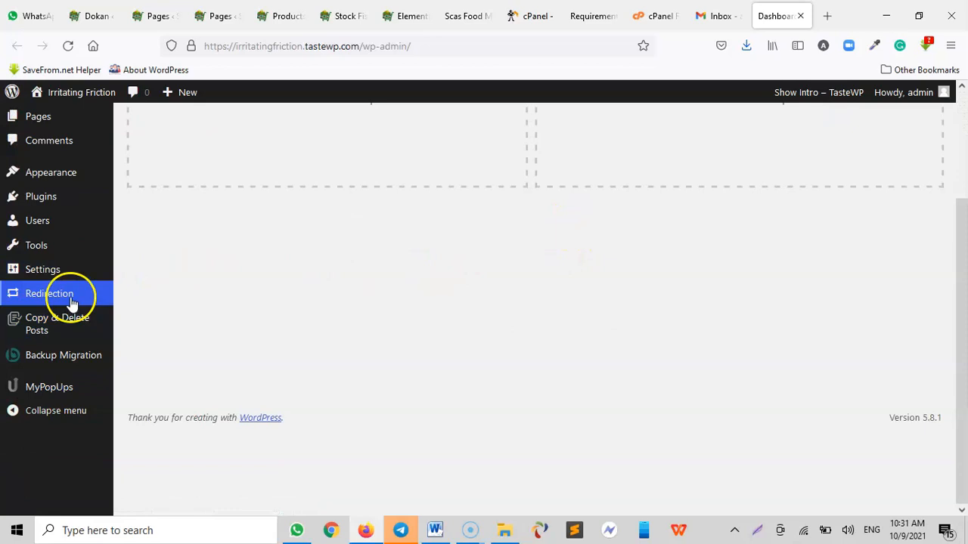
mouse_move(63, 271)
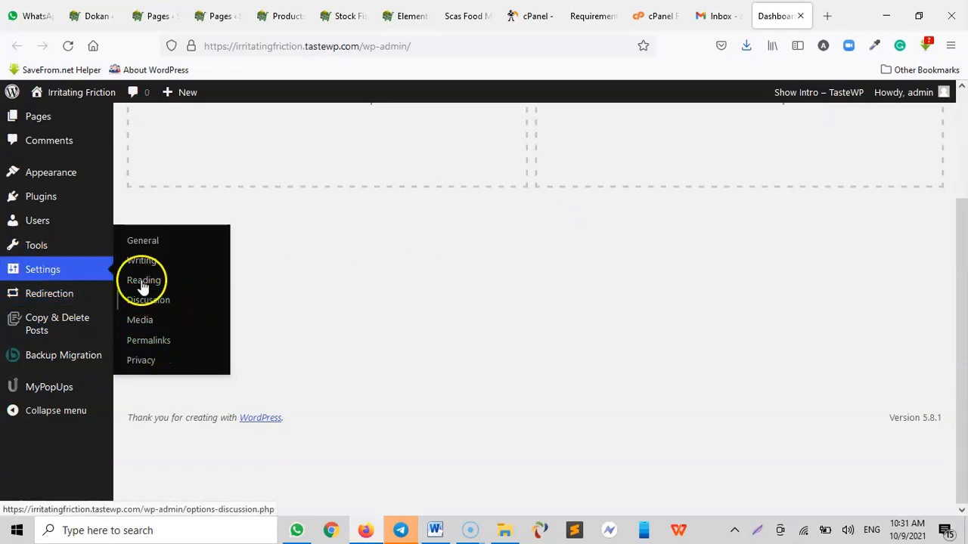
click(144, 344)
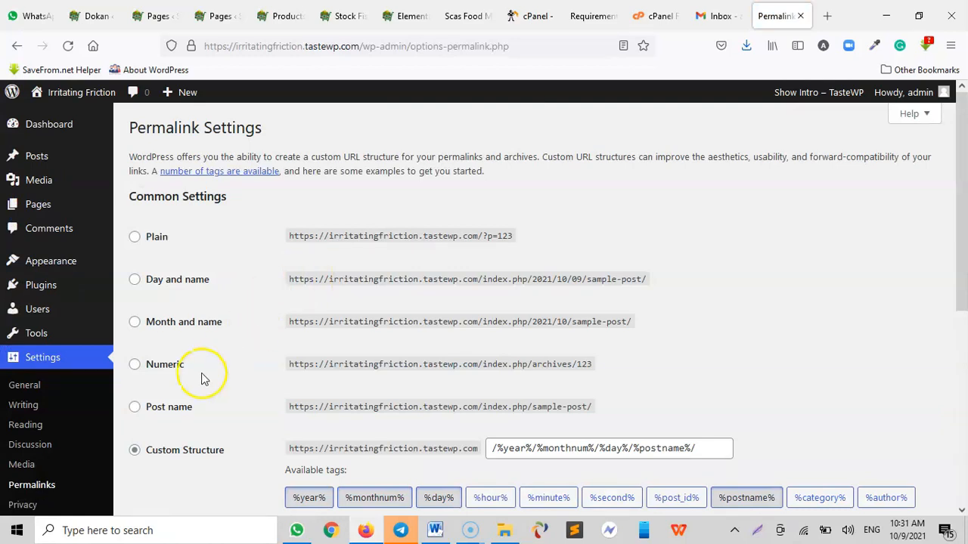
click(133, 415)
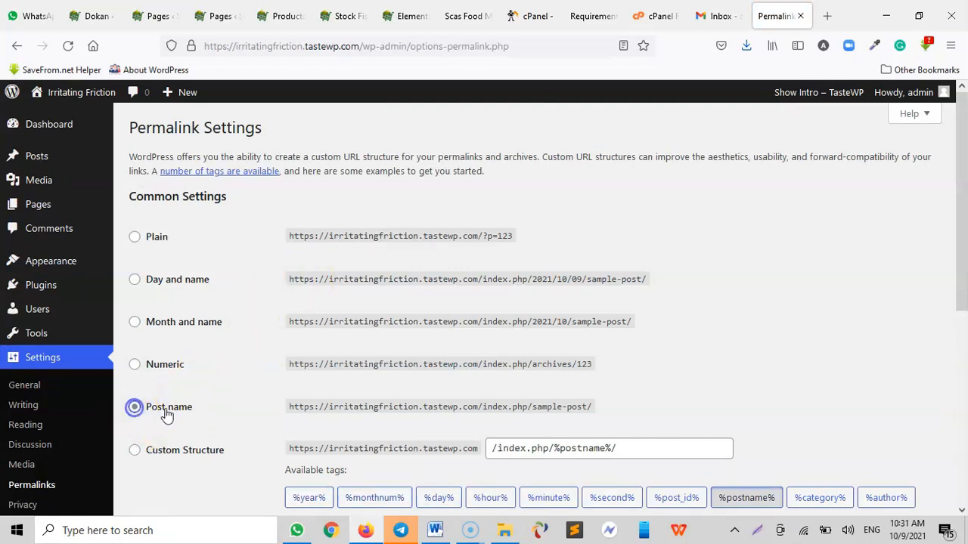
scroll(227, 348, down, 5)
click(155, 356)
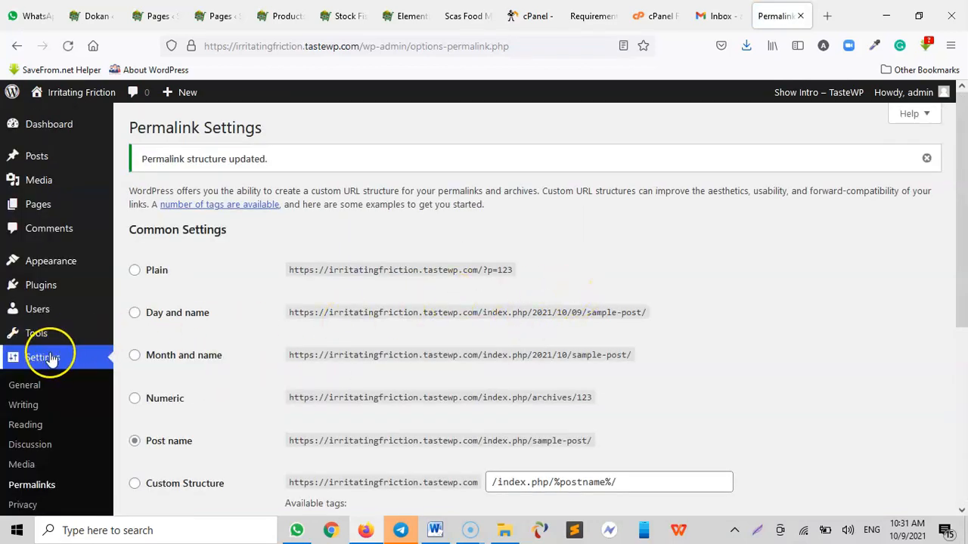
Step: Reload the permalink settings and check the selected URL structure and the optional category and tag bases
scroll(53, 378, down, 2)
click(32, 412)
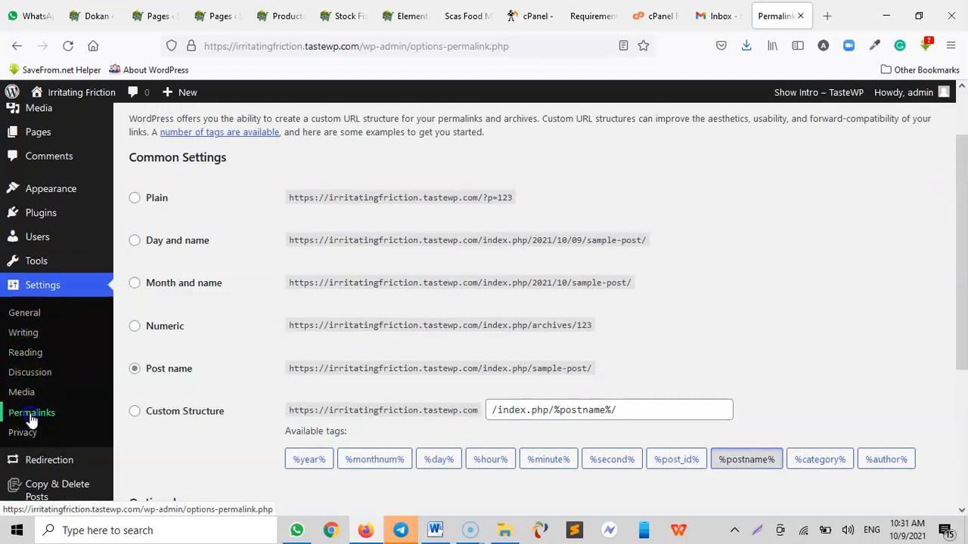
scroll(337, 233, down, 2)
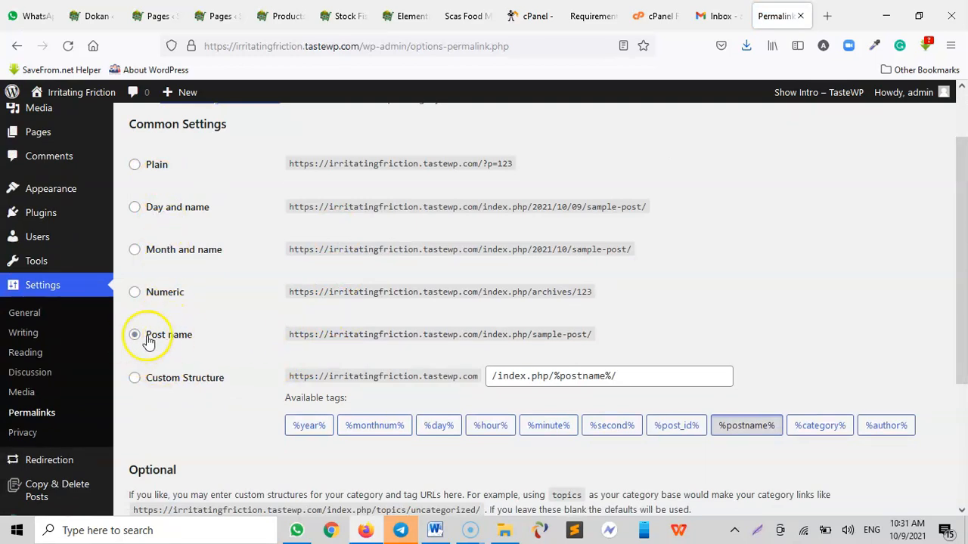
scroll(193, 344, down, 5)
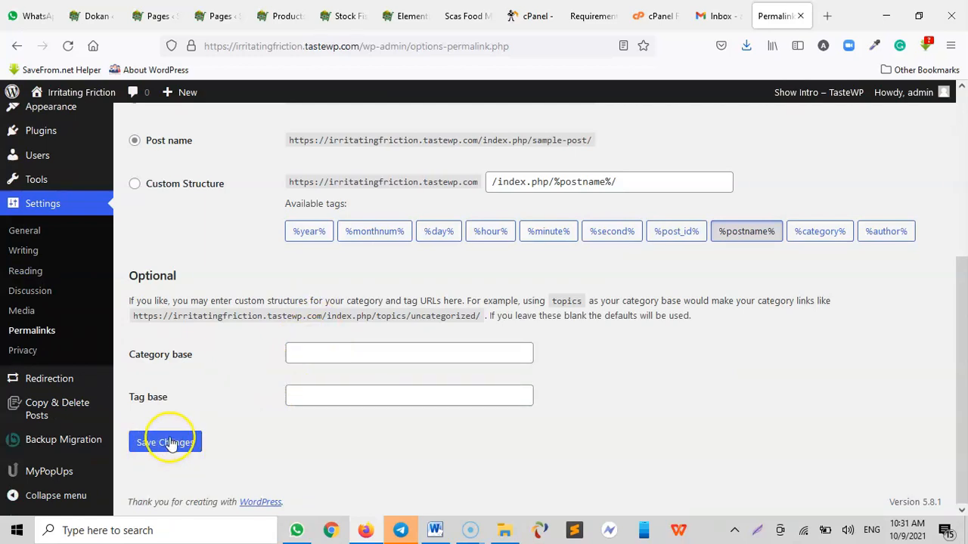
Step: Open the list of installed plugins
scroll(169, 437, up, 5)
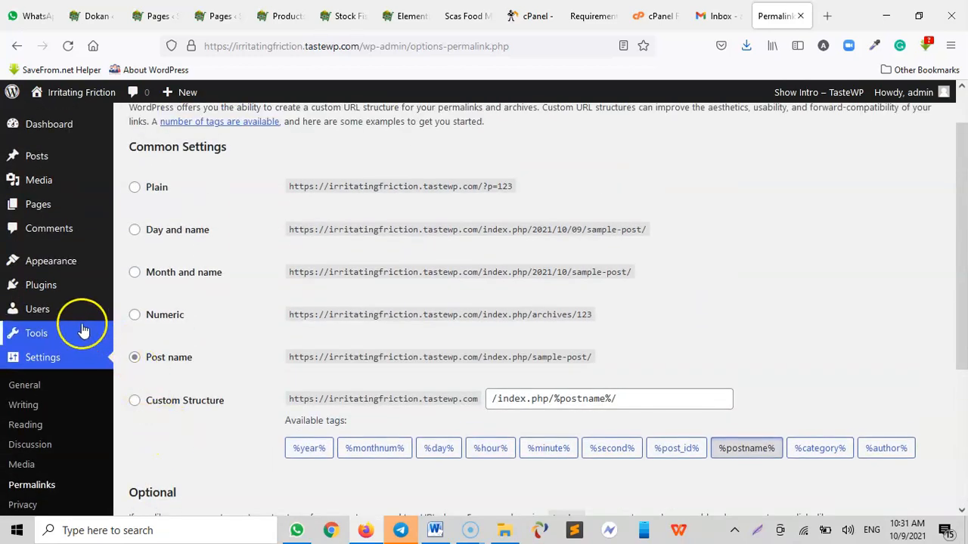
mouse_move(52, 289)
click(34, 286)
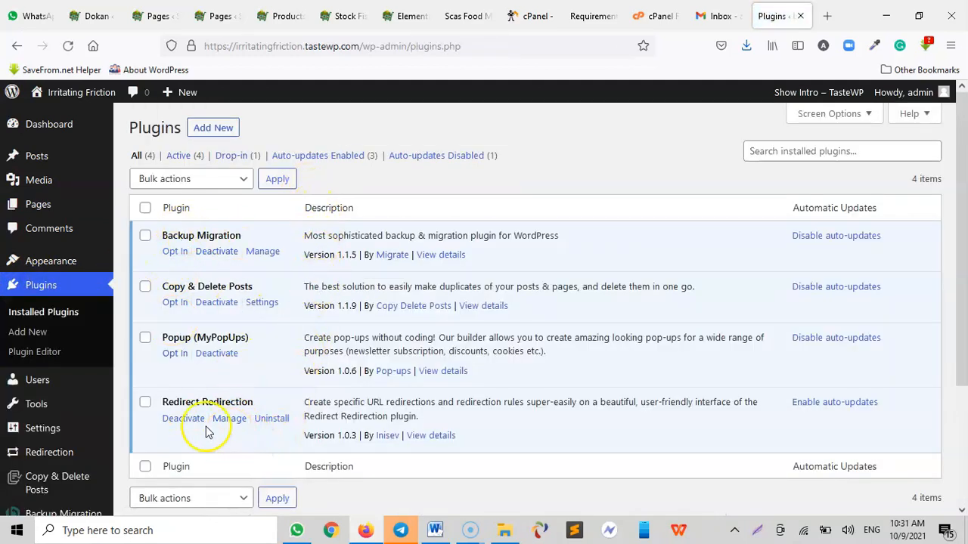
Step: Deactivate the Copy & Delete Posts, Popup (MyPopUps) and Redirect Redirection plugins in bulk
click(146, 404)
click(144, 338)
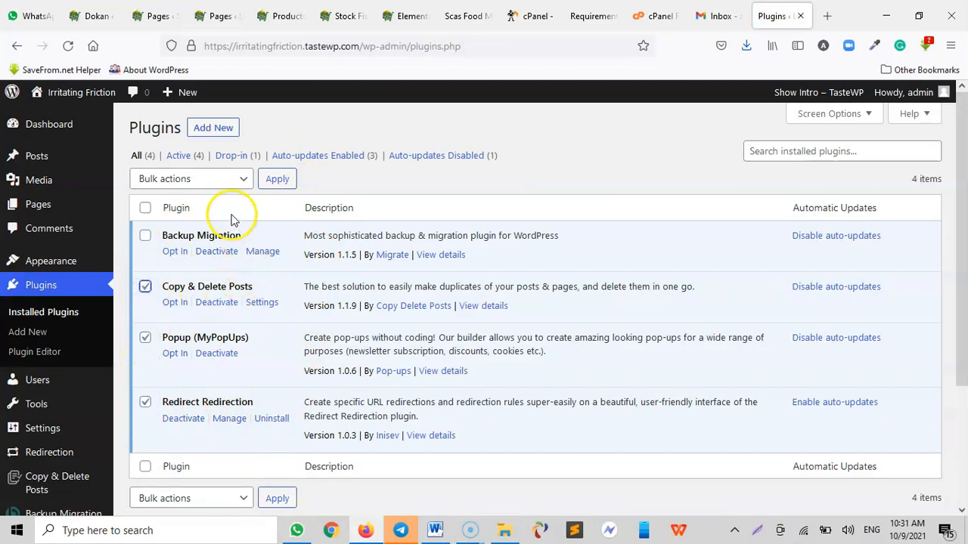
click(224, 179)
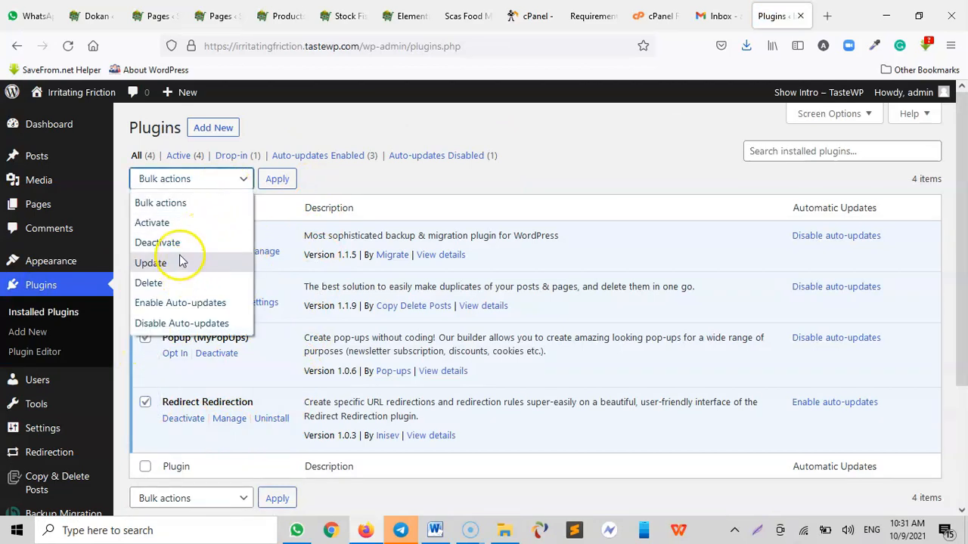
click(174, 242)
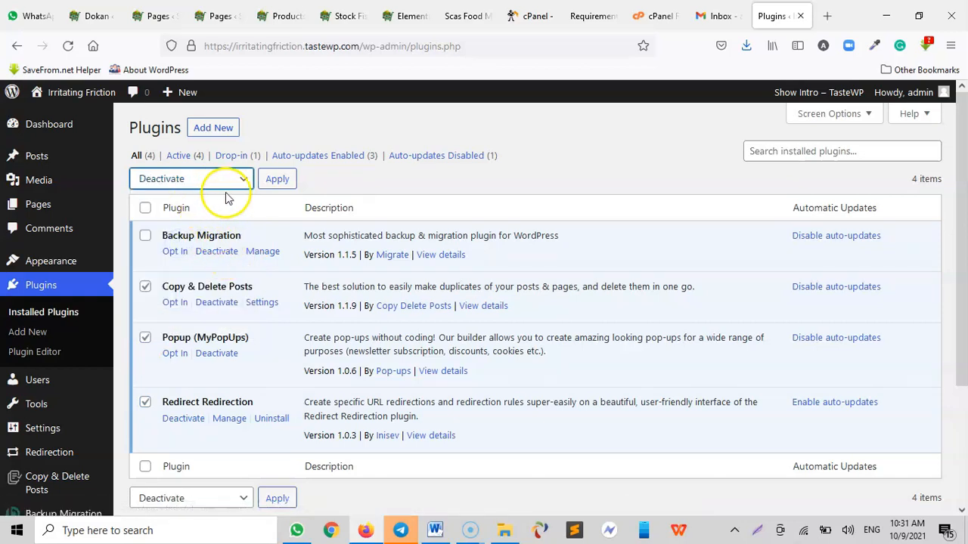
click(277, 179)
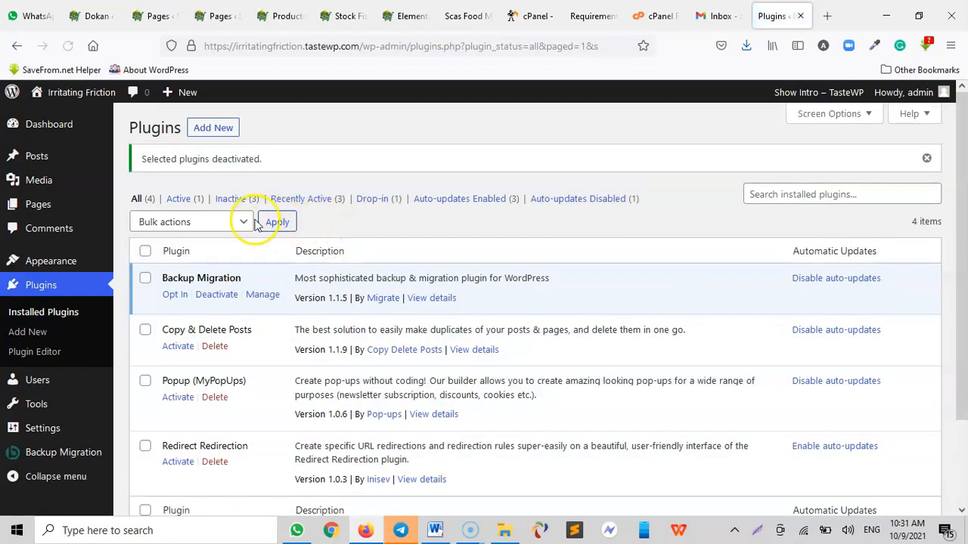
Step: Delete the deactivated Copy & Delete Posts, Popup (MyPopUps) and Redirect Redirection plugins in bulk, keeping Backup Migration
click(152, 220)
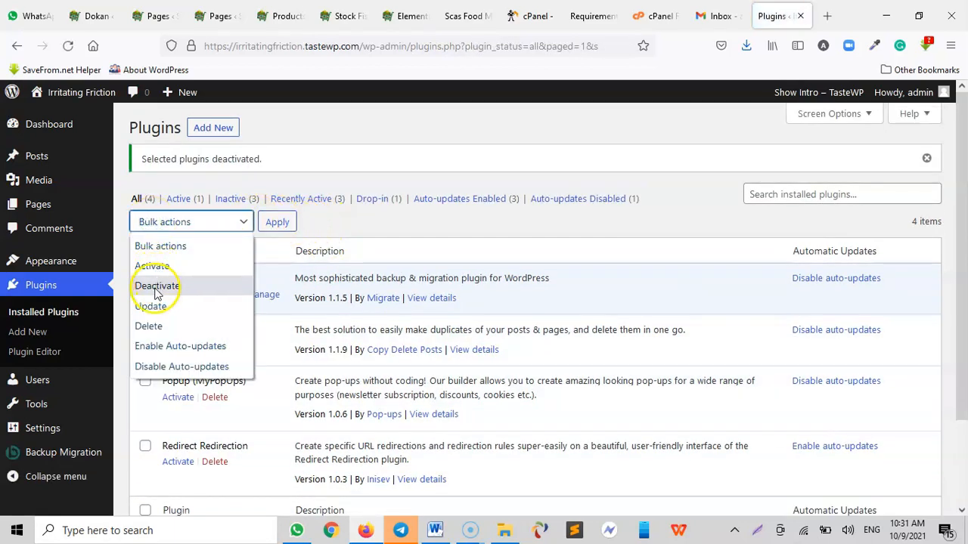
click(149, 325)
click(144, 252)
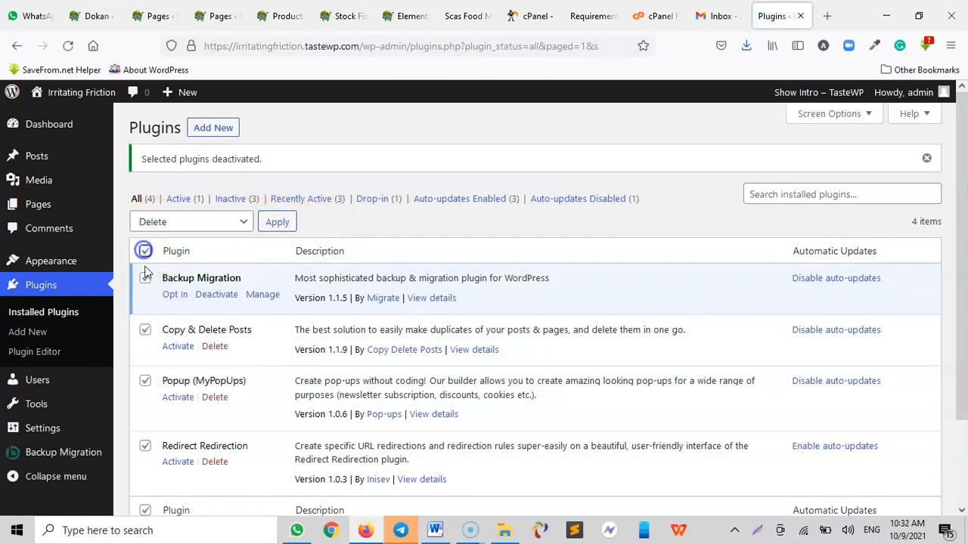
click(145, 279)
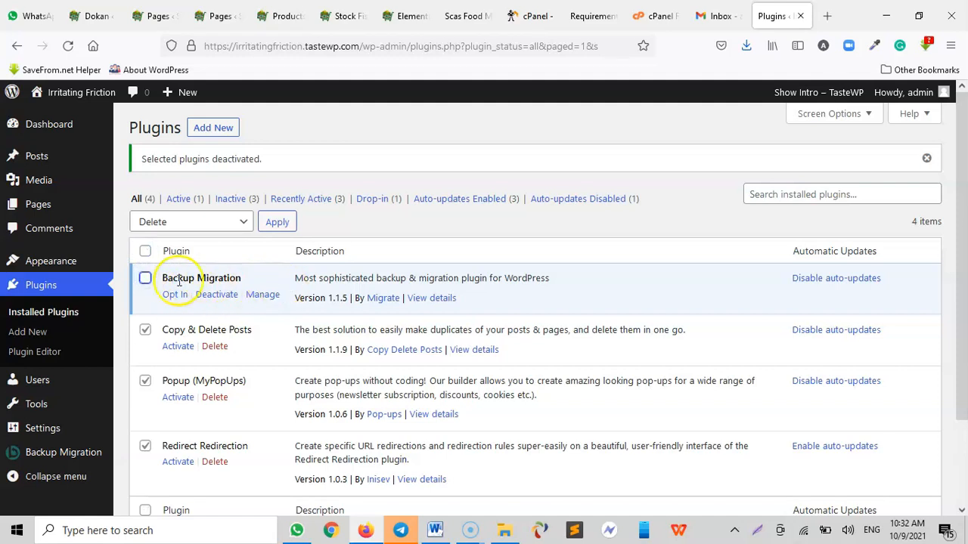
scroll(227, 371, down, 3)
click(277, 439)
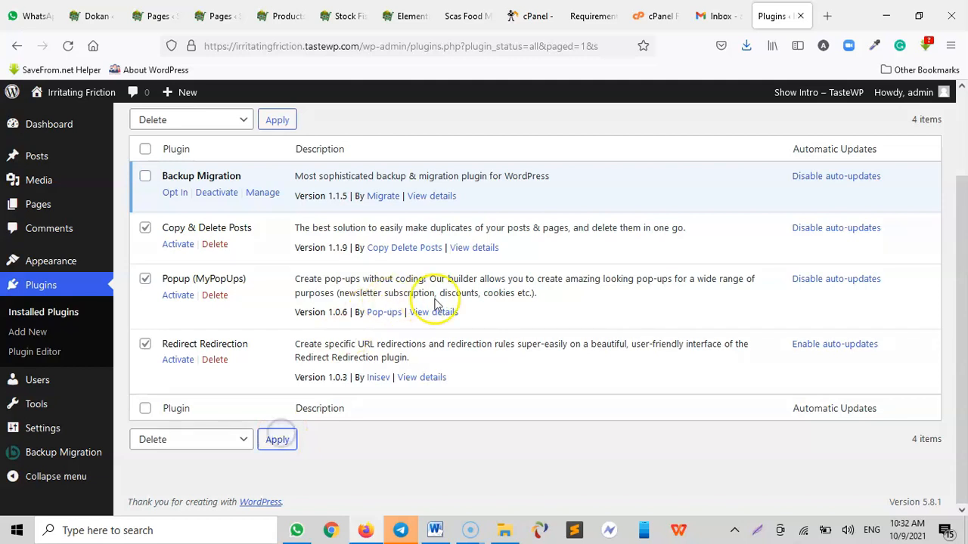
click(545, 323)
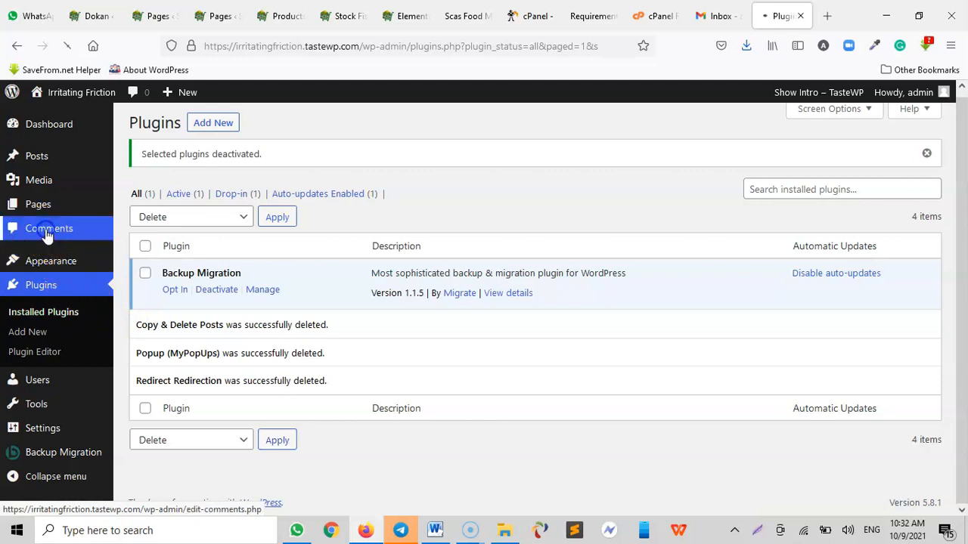
Step: Move the default WordPress comment and the "Hello world!" post to the Trash
click(47, 235)
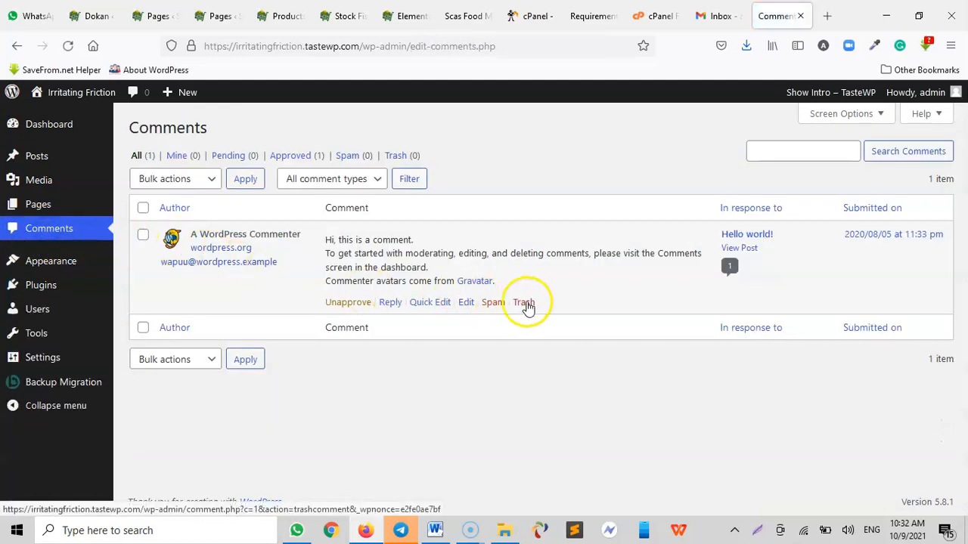
click(523, 303)
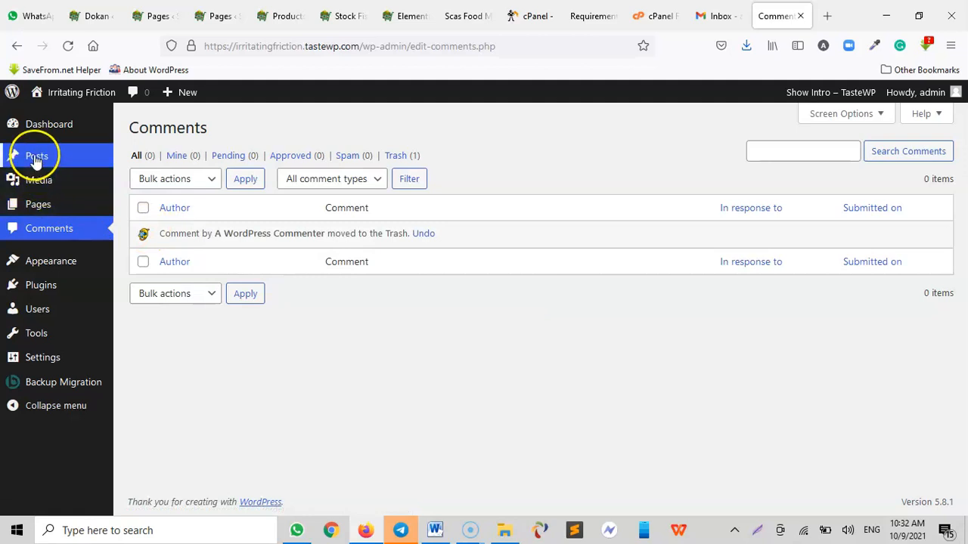
click(35, 159)
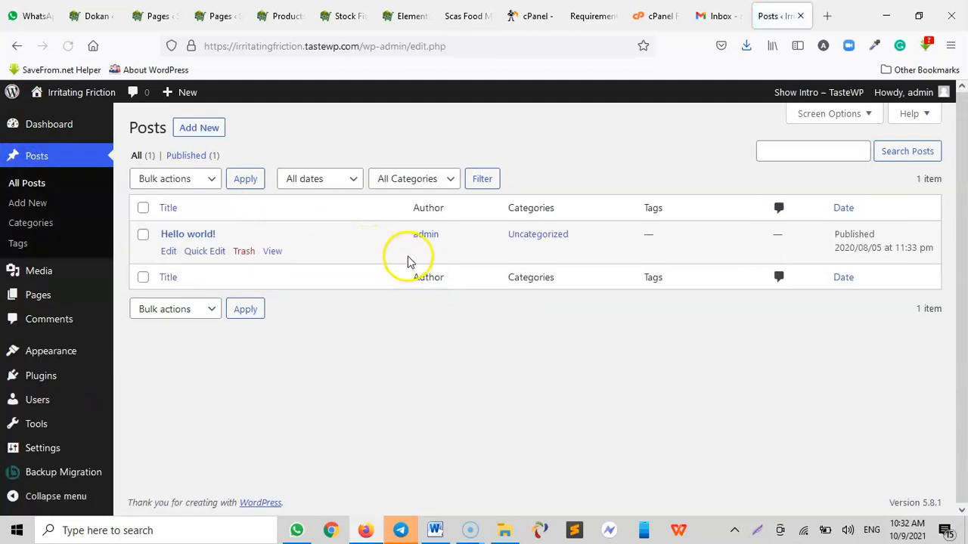
click(245, 252)
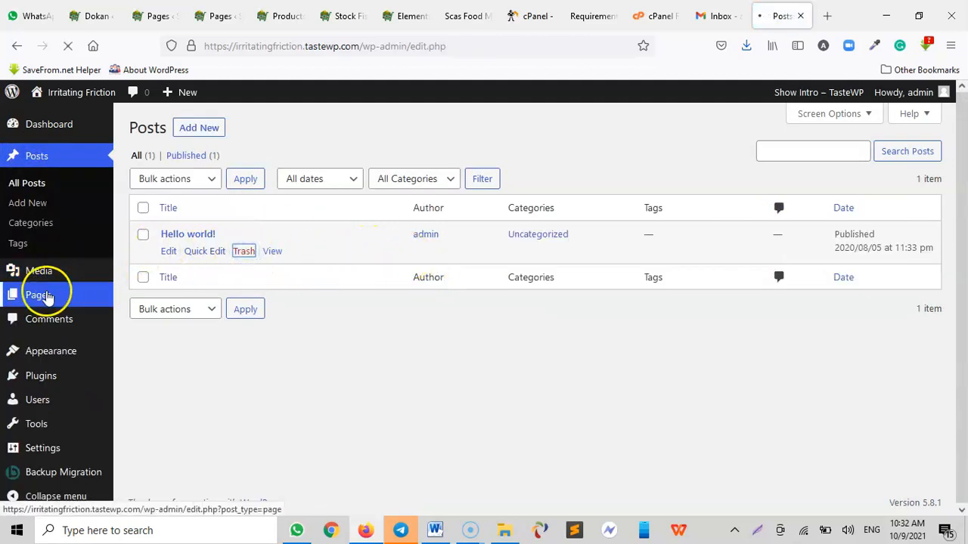
Step: Move the Privacy Policy and Sample Page pages to the Trash with a bulk action
mouse_move(110, 294)
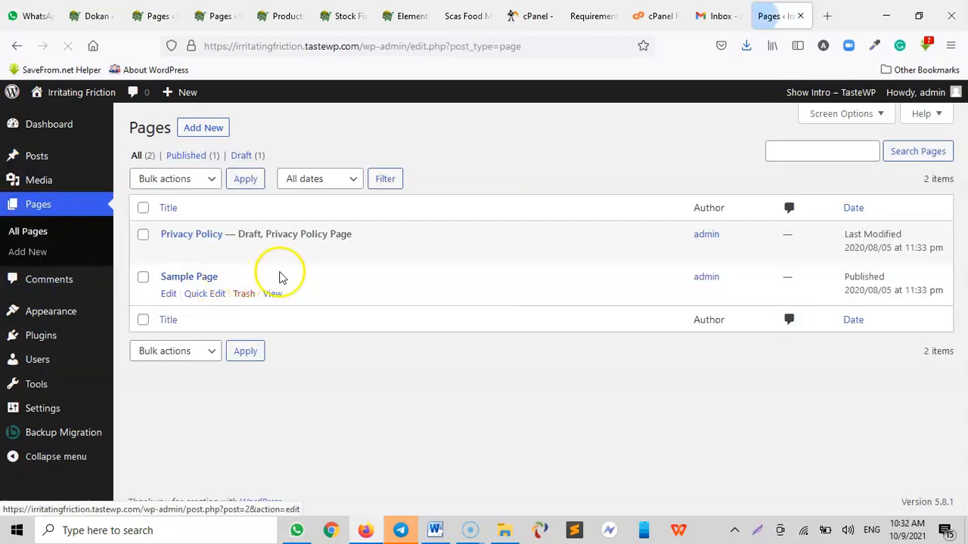
click(191, 178)
click(170, 241)
click(145, 212)
click(246, 182)
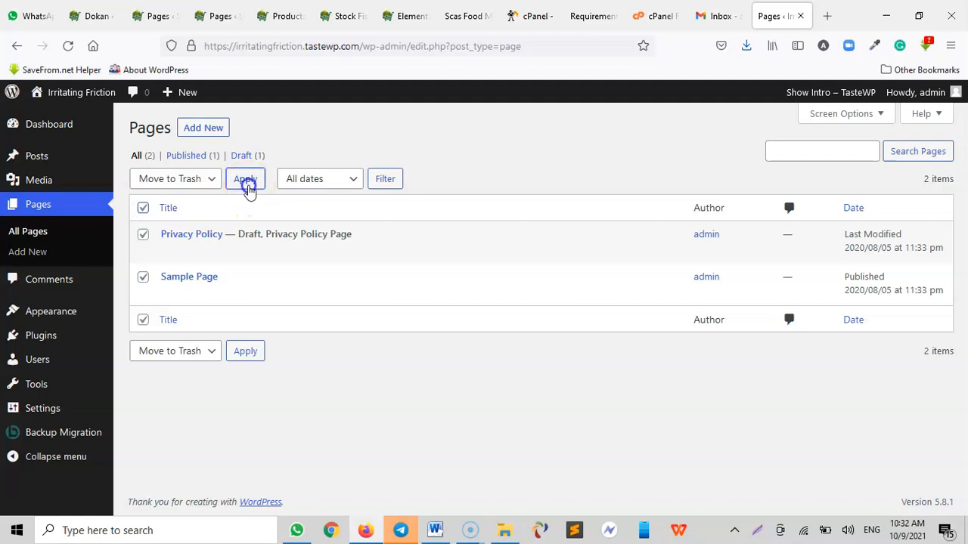
Step: Open the site's widget areas, dismiss the welcome guide and remove the Search widget from Footer #1
mouse_move(65, 318)
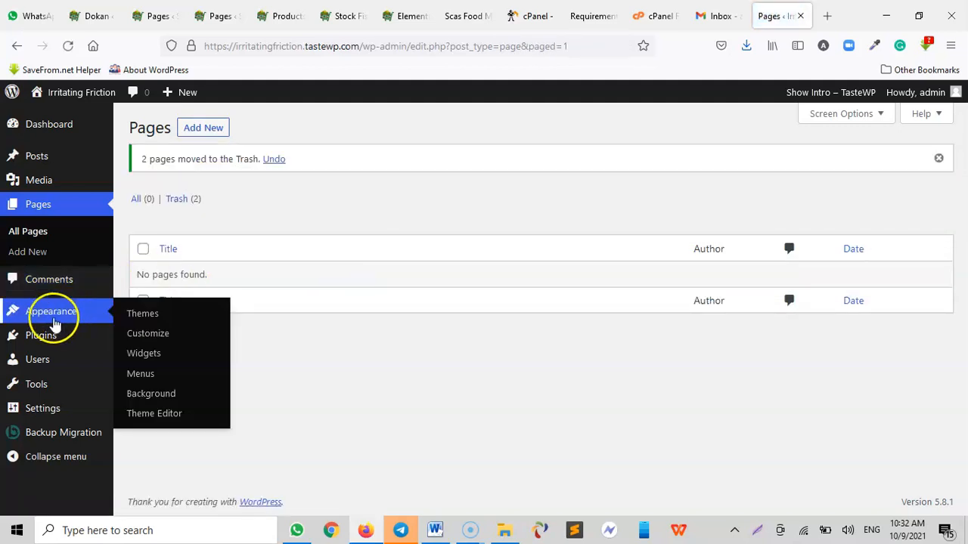
click(144, 354)
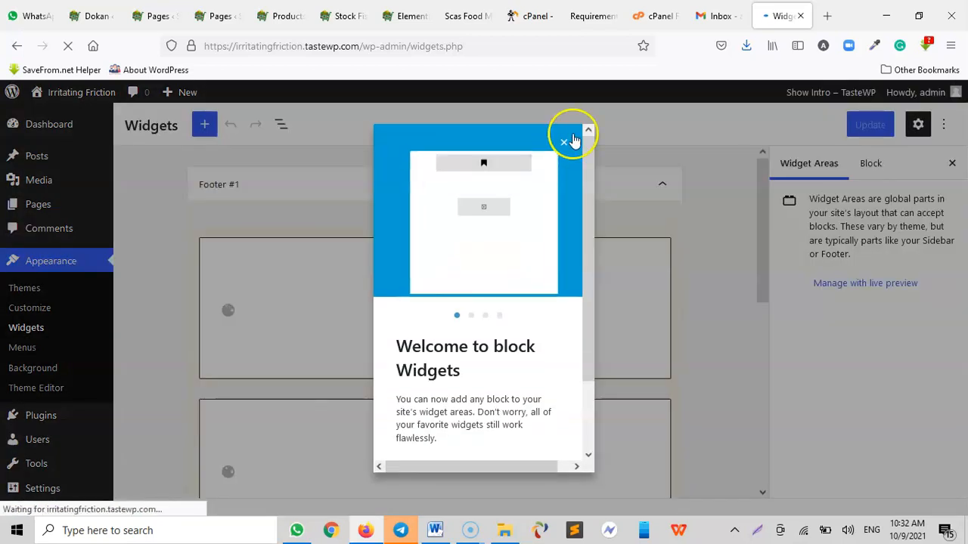
click(567, 141)
click(334, 226)
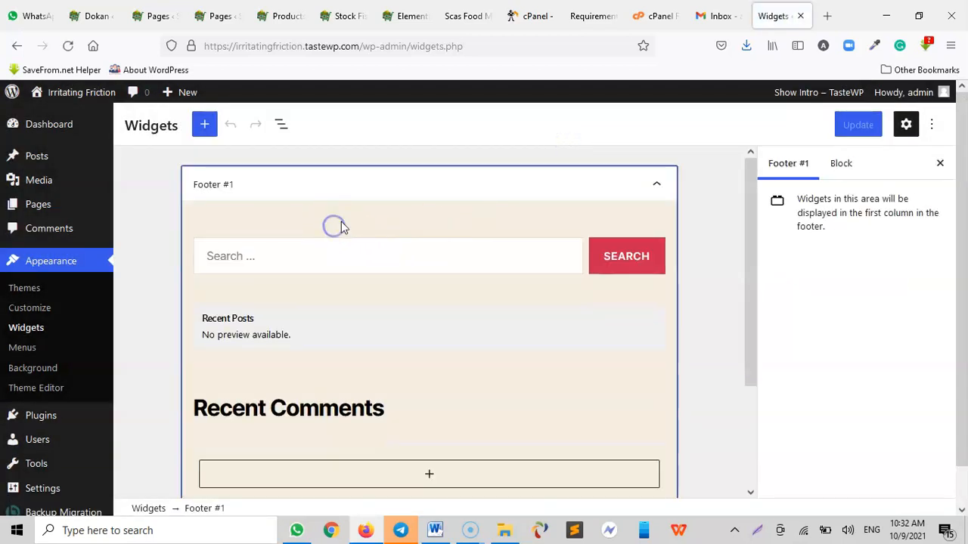
click(349, 240)
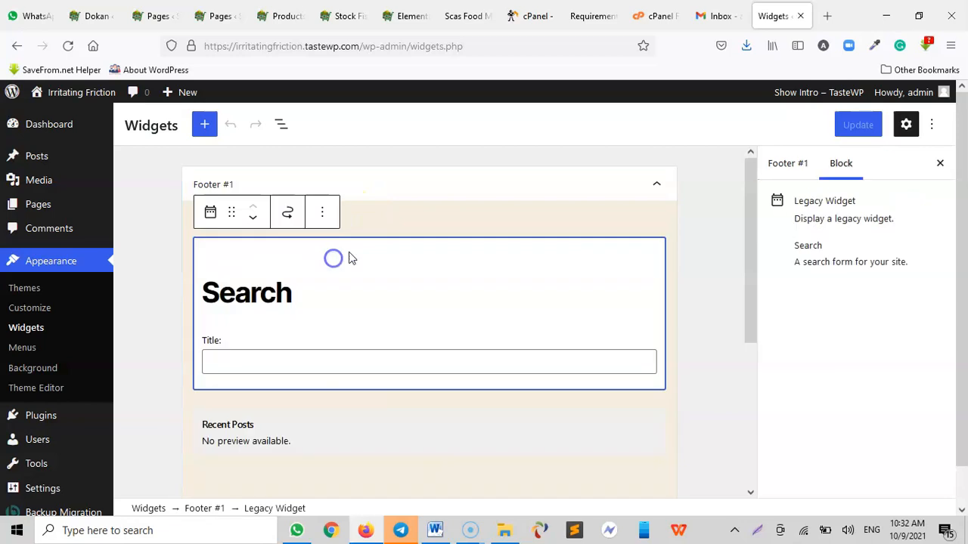
click(322, 212)
click(348, 449)
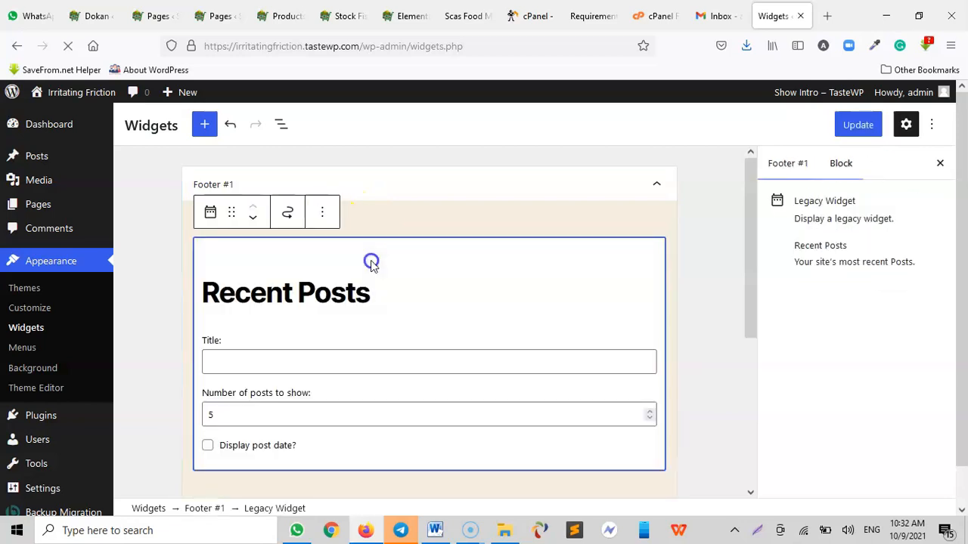
Step: Remove the Recent Posts and Recent Comments widgets from Footer #1
click(327, 220)
click(349, 458)
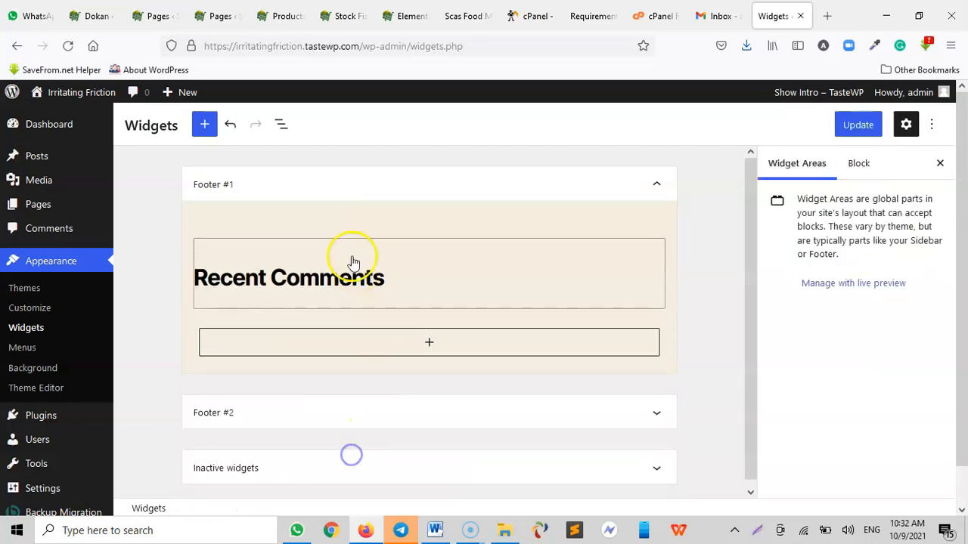
click(337, 248)
click(323, 213)
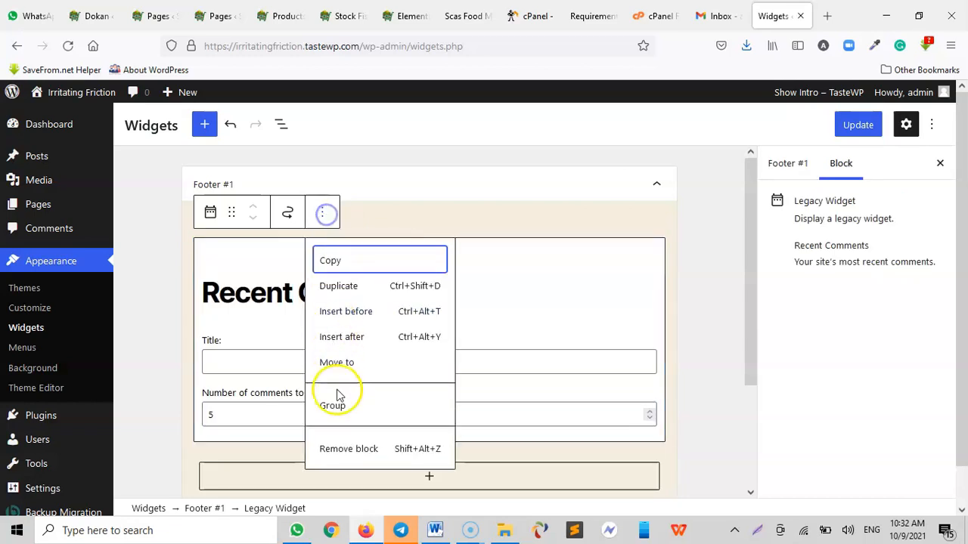
click(344, 449)
click(318, 236)
click(316, 217)
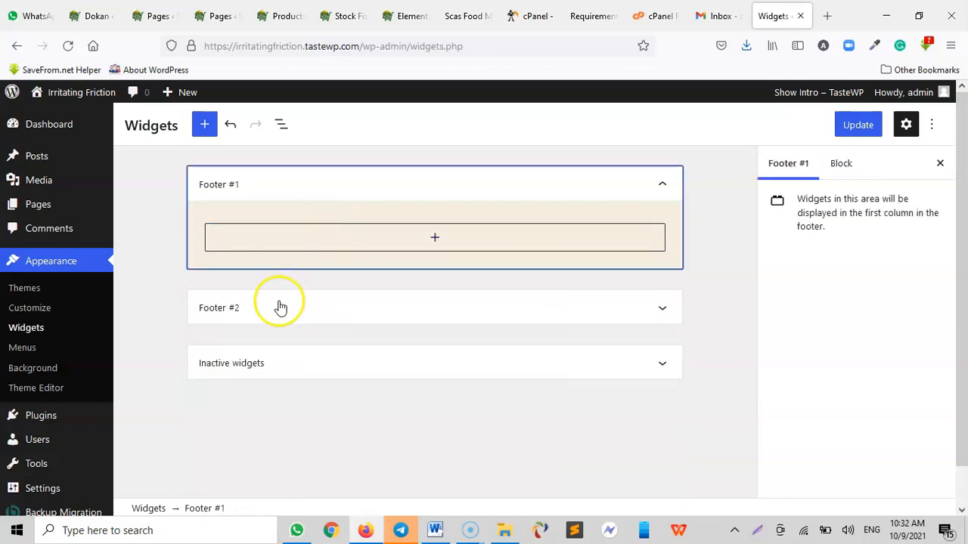
Step: Remove the Archives and Categories widgets from Footer #2
click(280, 307)
click(299, 224)
click(320, 194)
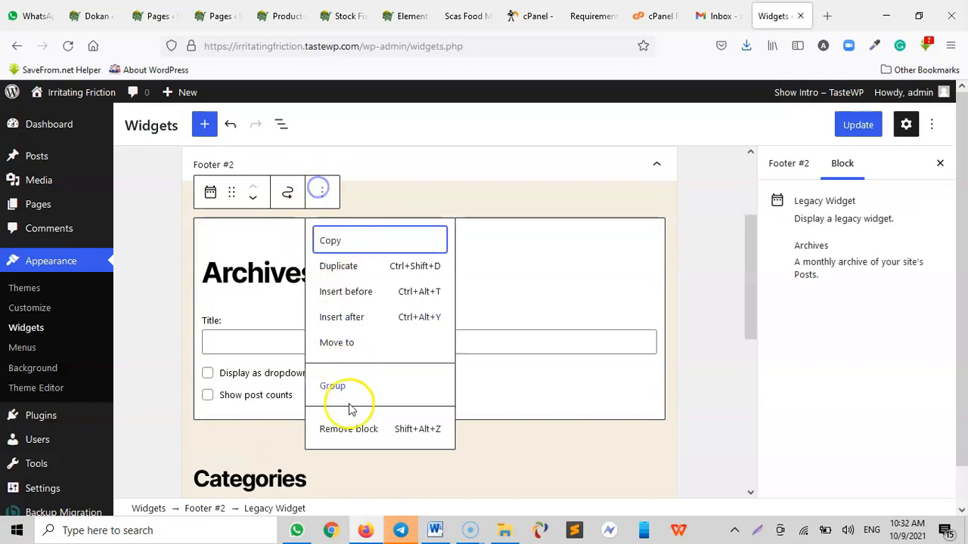
click(349, 428)
click(334, 231)
click(331, 205)
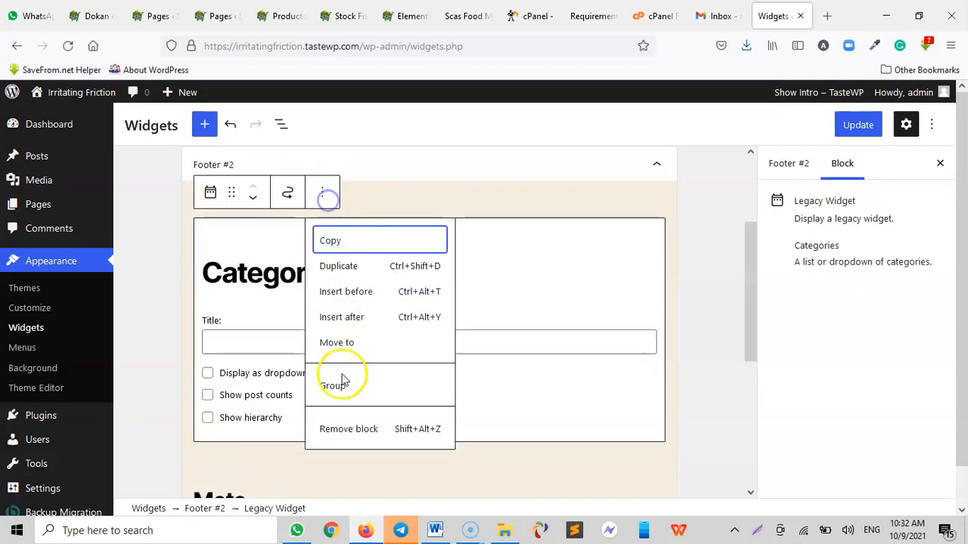
click(340, 431)
Step: Remove the Meta widget from Footer #2
click(303, 202)
click(305, 224)
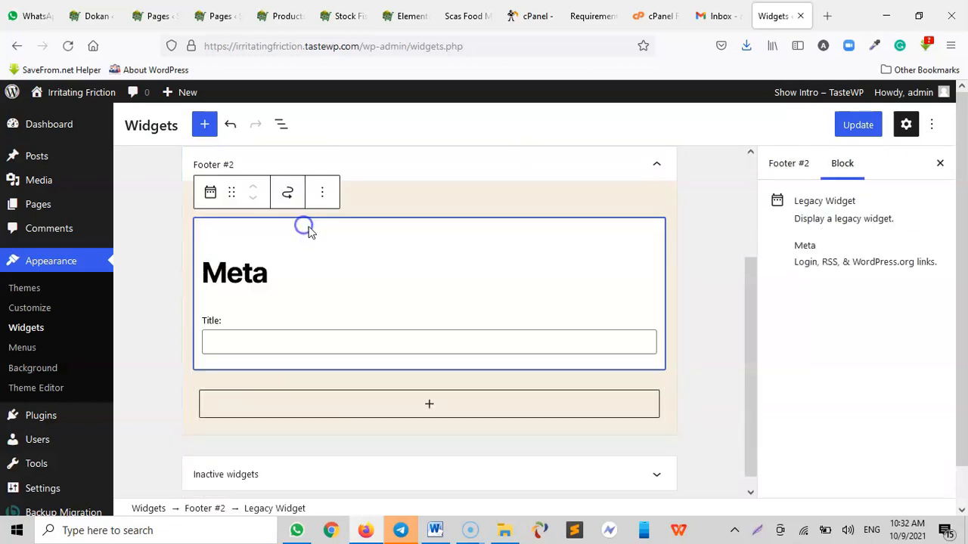
click(319, 192)
click(340, 430)
click(343, 246)
click(336, 217)
Step: Check the Footer #2 and Inactive widgets areas for leftover widgets and save the widget changes
click(324, 320)
click(324, 362)
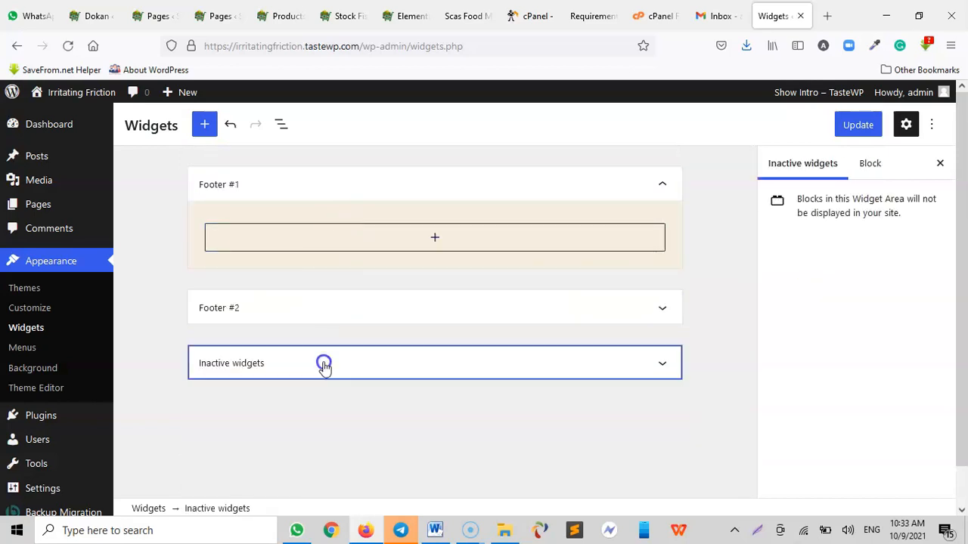
click(311, 294)
click(305, 319)
click(299, 214)
click(858, 125)
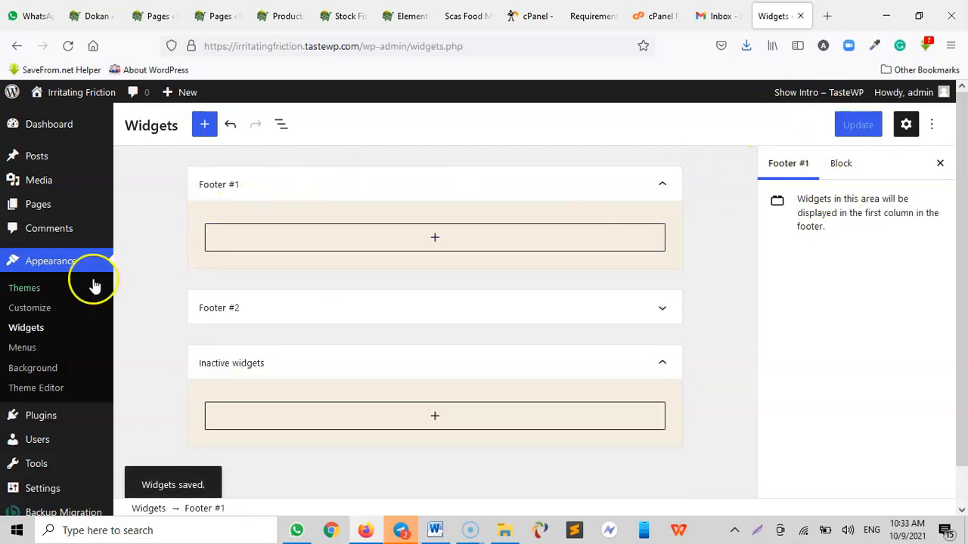
Step: Search the WordPress theme directory for ASTRA, and install and activate the Astra theme
scroll(515, 221, down, 2)
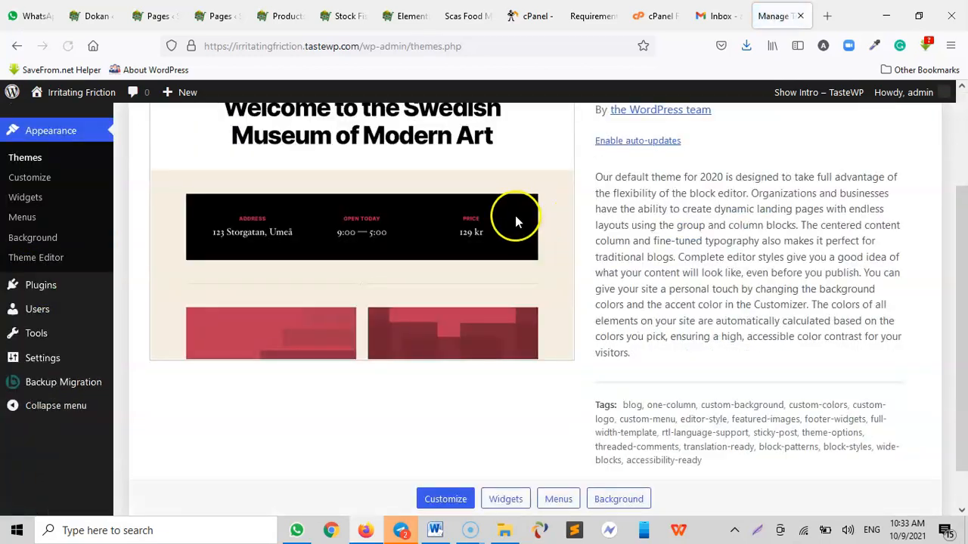
scroll(539, 242, up, 2)
scroll(546, 234, down, 3)
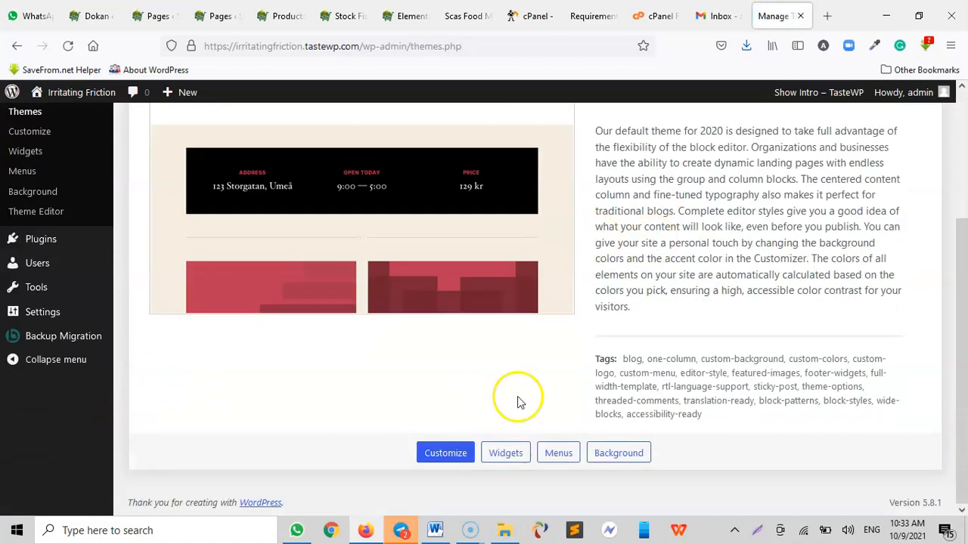
scroll(514, 395, up, 3)
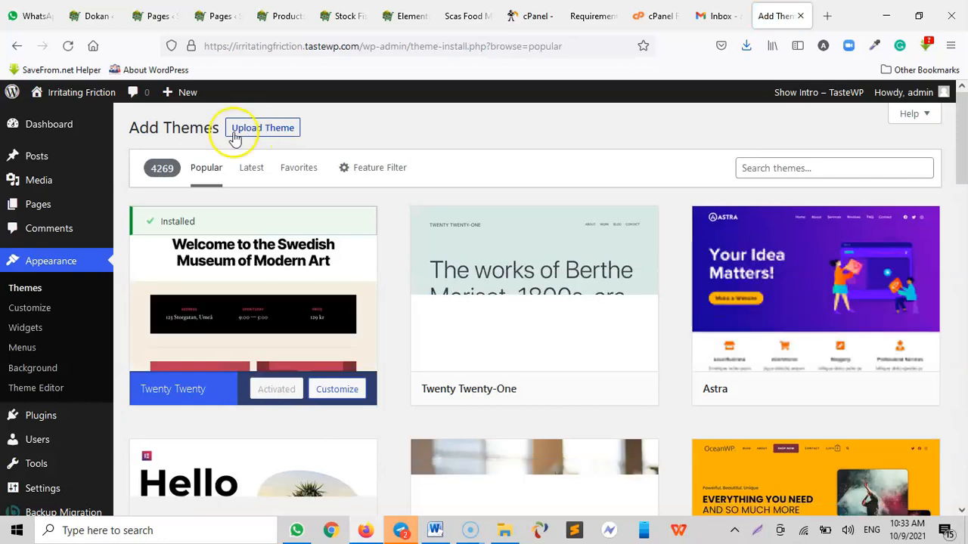
mouse_move(842, 326)
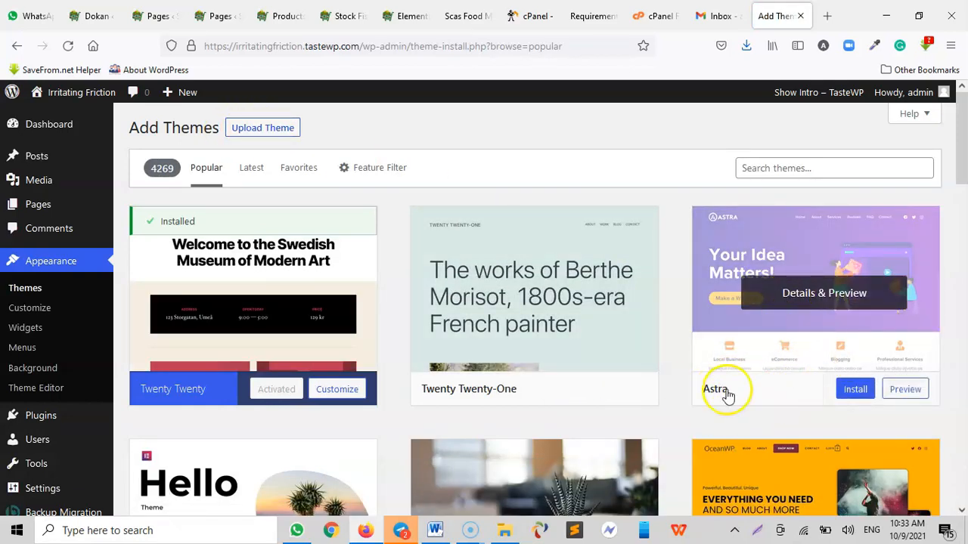
click(775, 165)
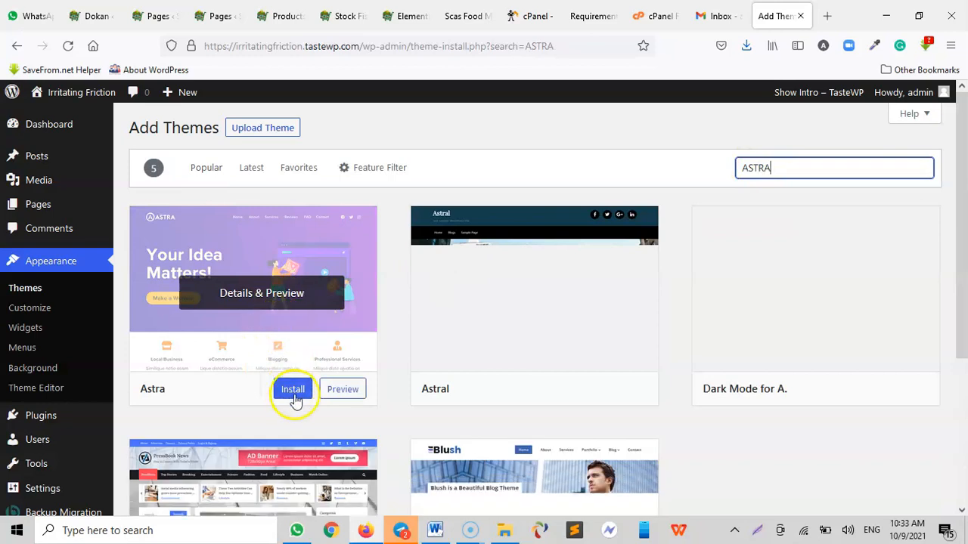
click(290, 390)
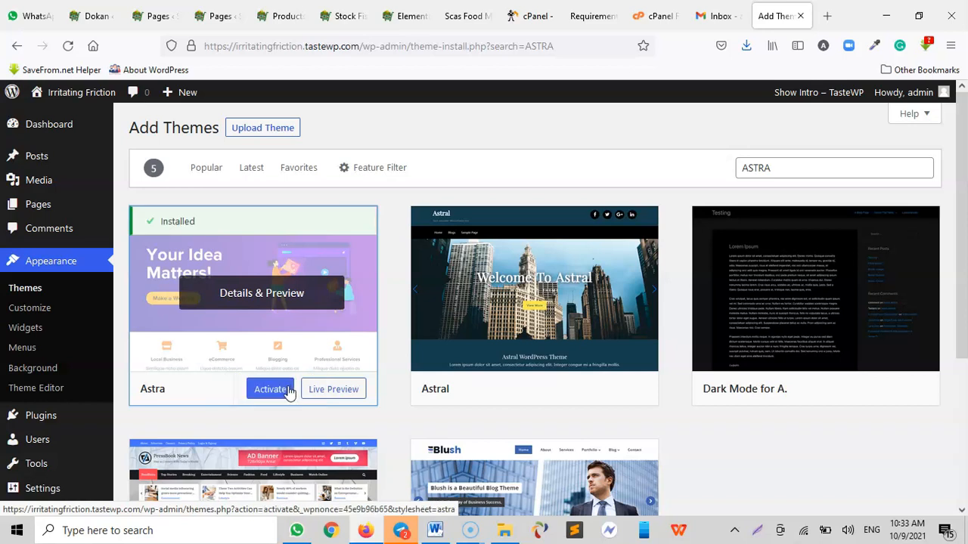
click(272, 390)
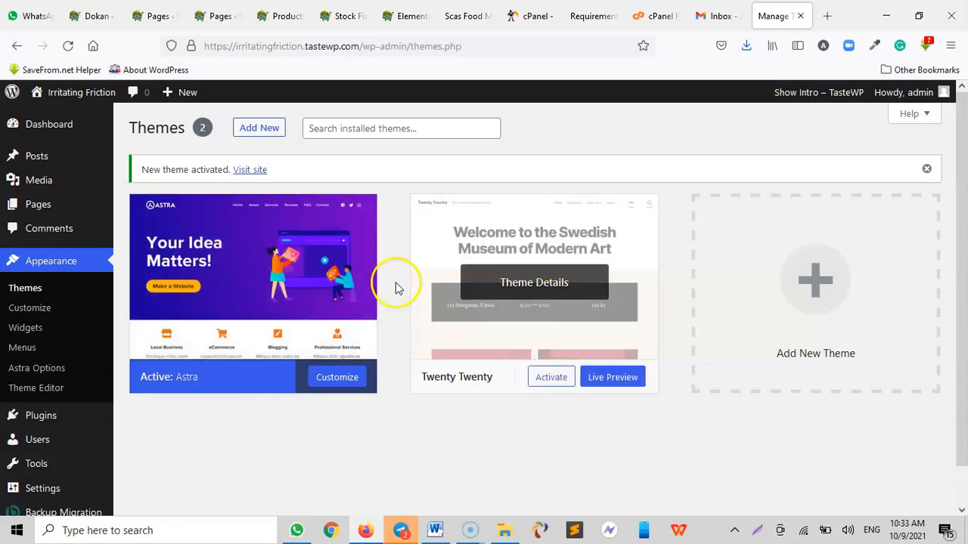
Step: Delete the inactive Twenty Twenty theme from the site and confirm the deletion
click(491, 299)
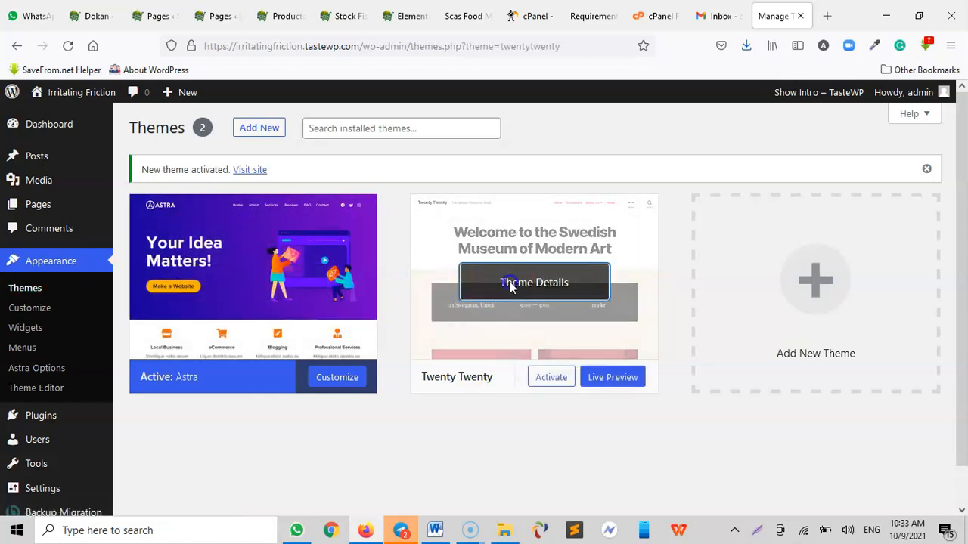
click(914, 486)
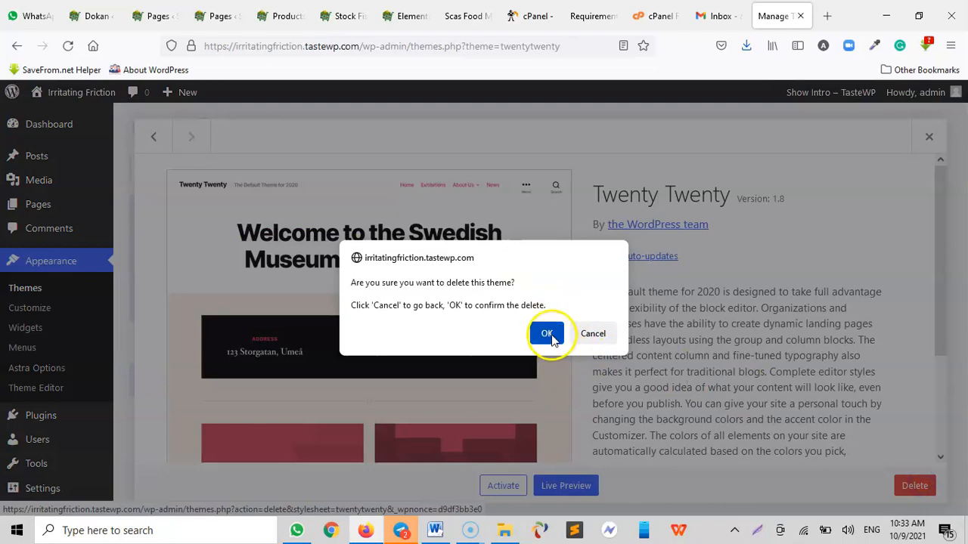
click(551, 335)
scroll(549, 335, down, 3)
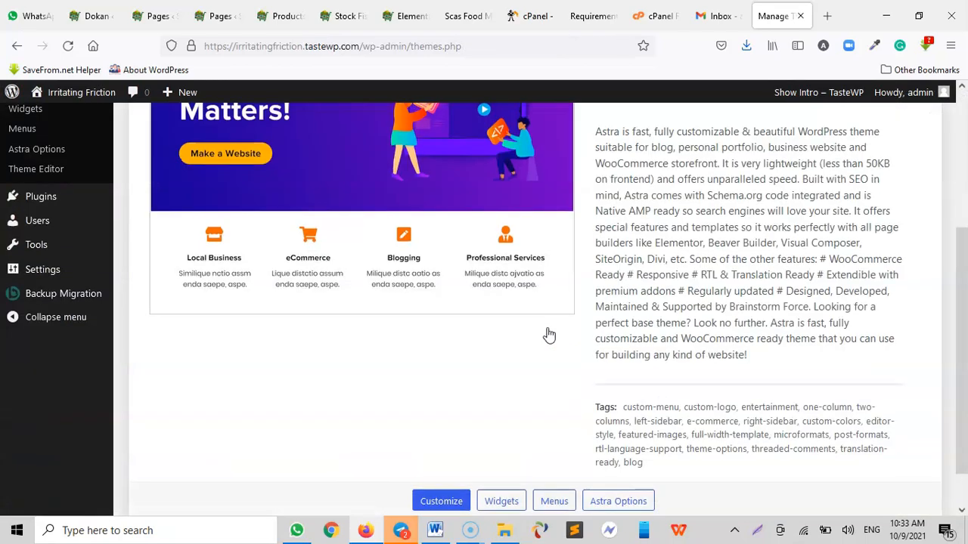
scroll(549, 335, up, 3)
click(301, 334)
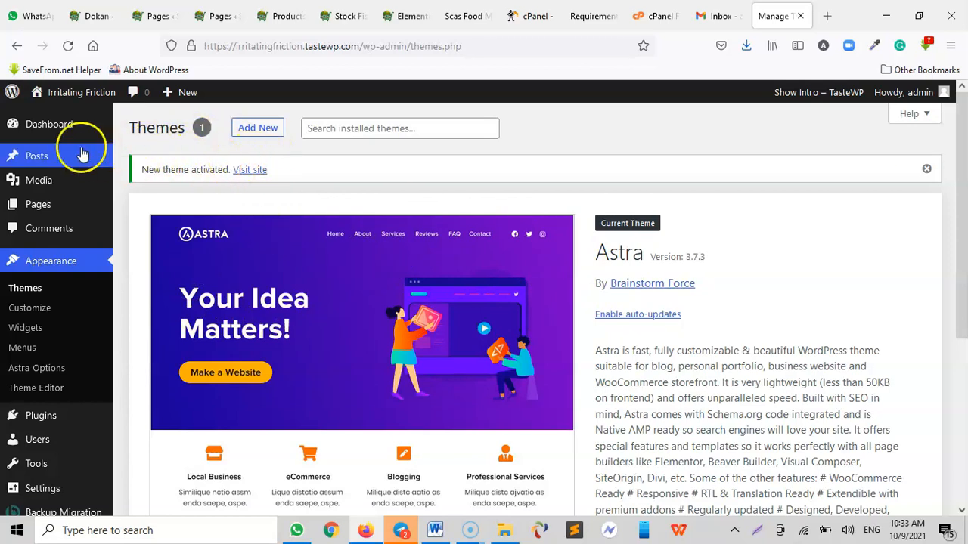
Step: Install the Starter Templates importer plugin offered in the Astra options and choose Elementor as the page builder
click(45, 124)
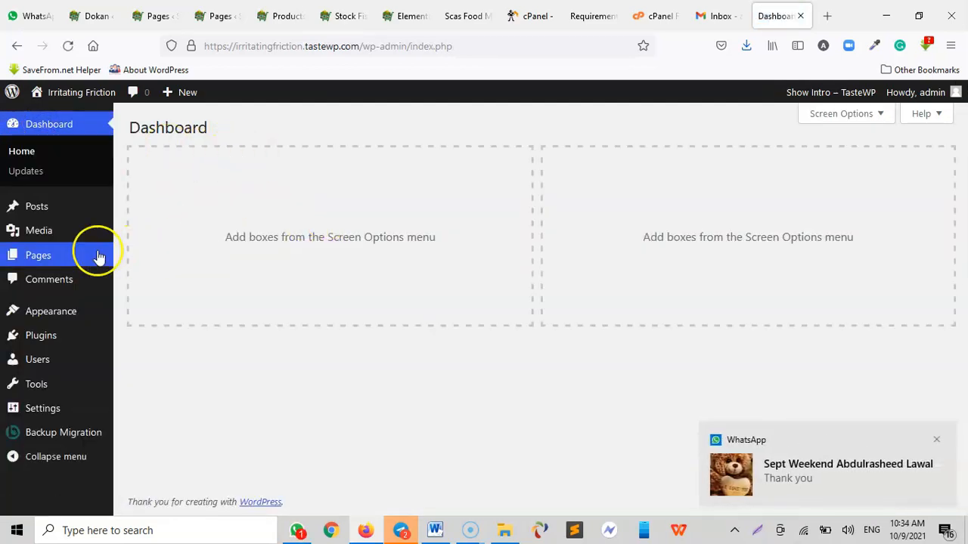
mouse_move(43, 313)
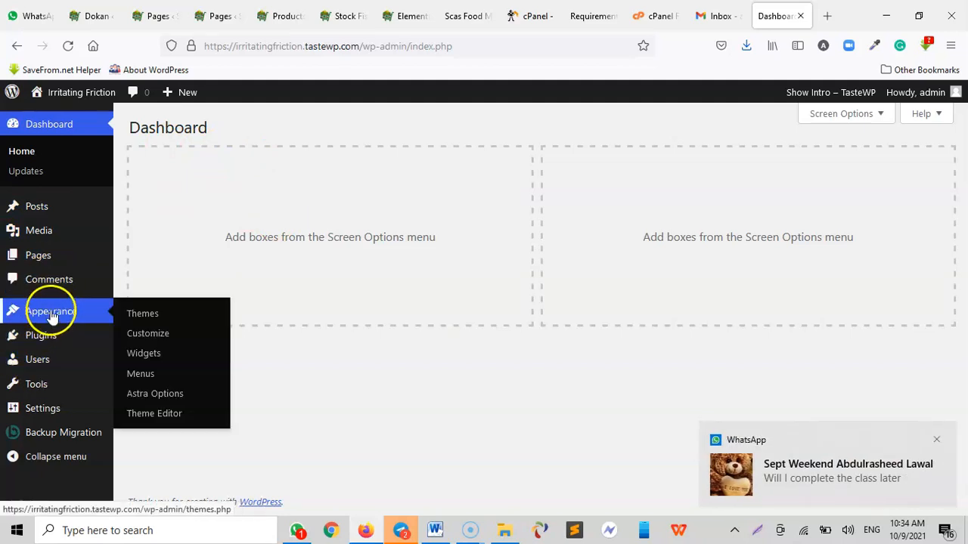
click(178, 400)
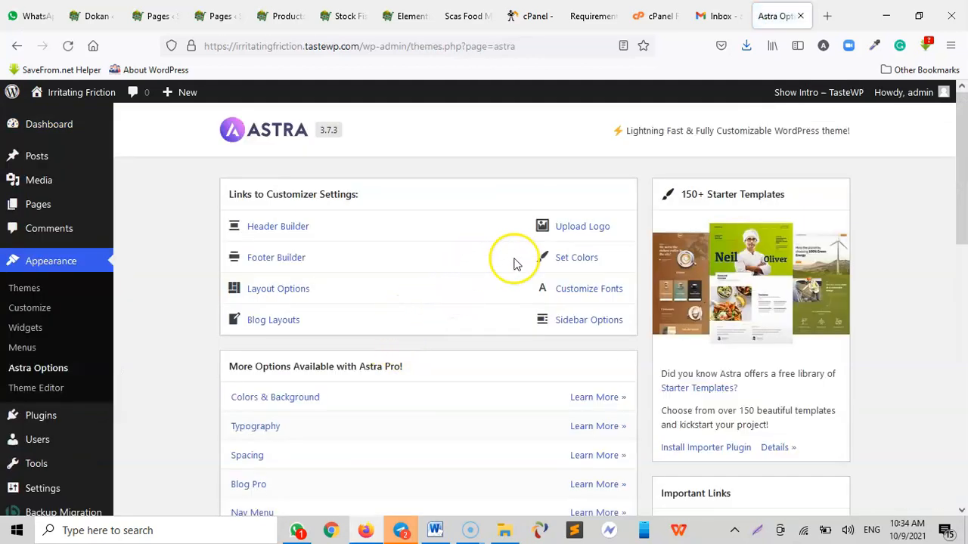
scroll(864, 255, down, 3)
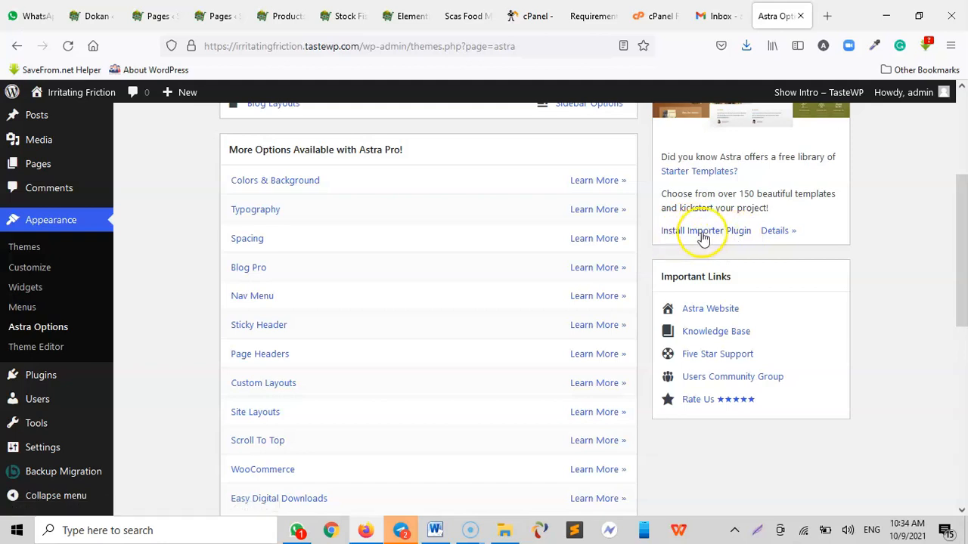
click(700, 232)
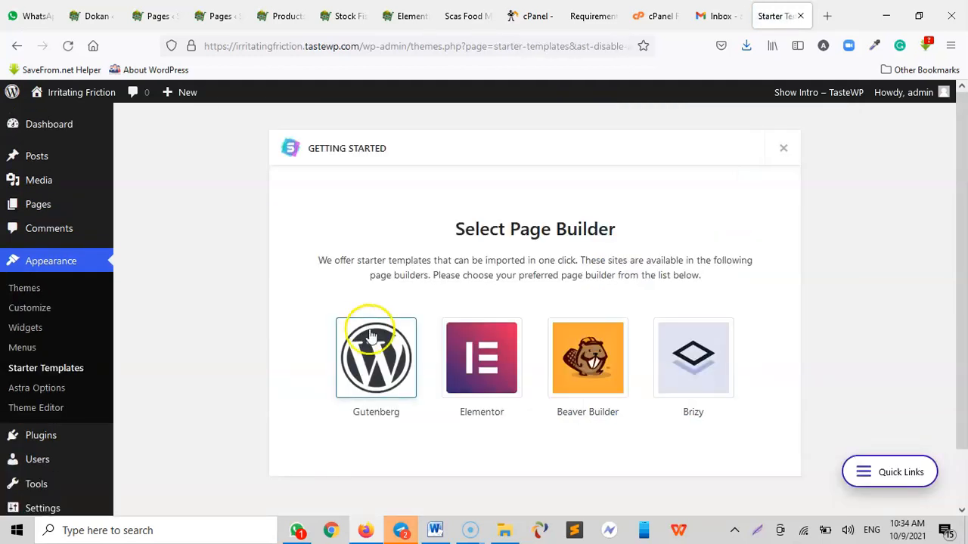
click(481, 359)
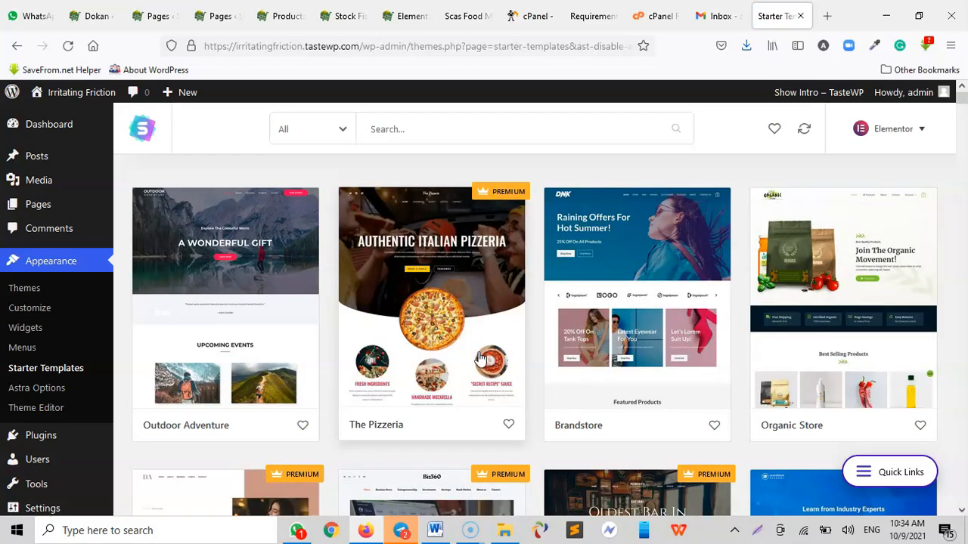
Step: Filter the starter templates to Free and browse through the available designs
click(321, 129)
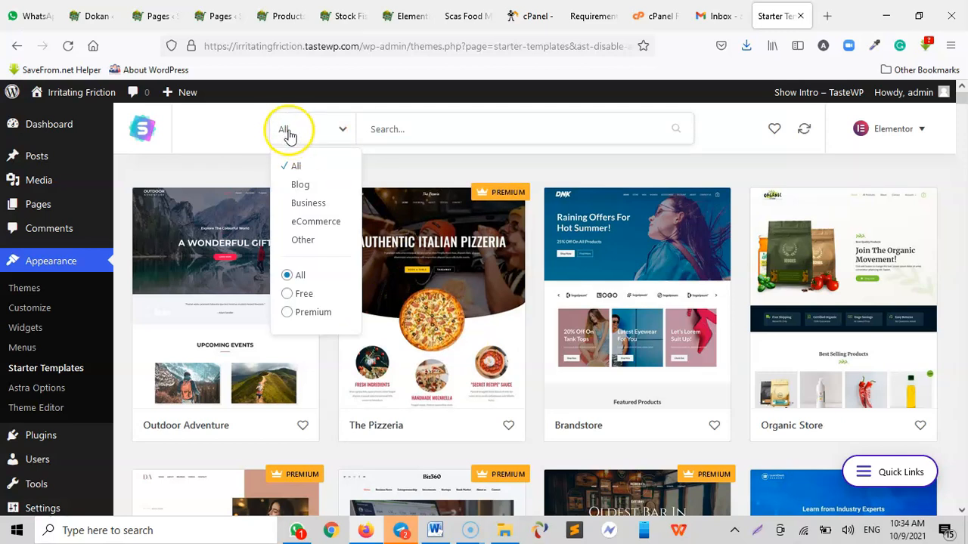
click(287, 295)
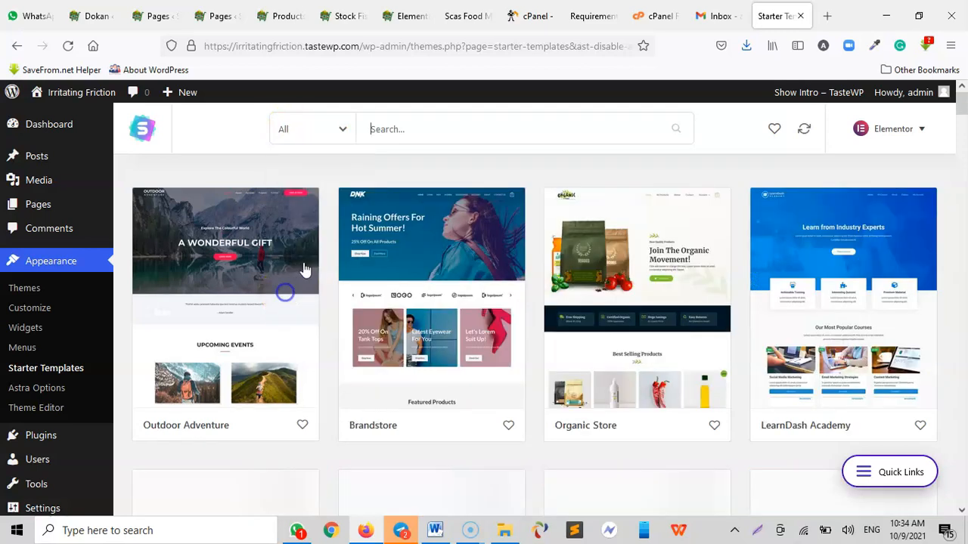
click(294, 130)
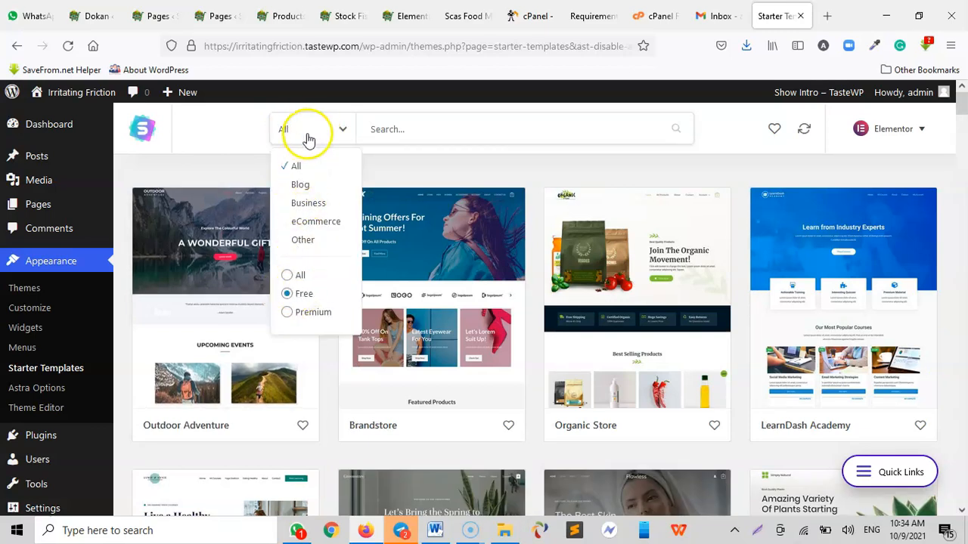
click(307, 132)
click(307, 133)
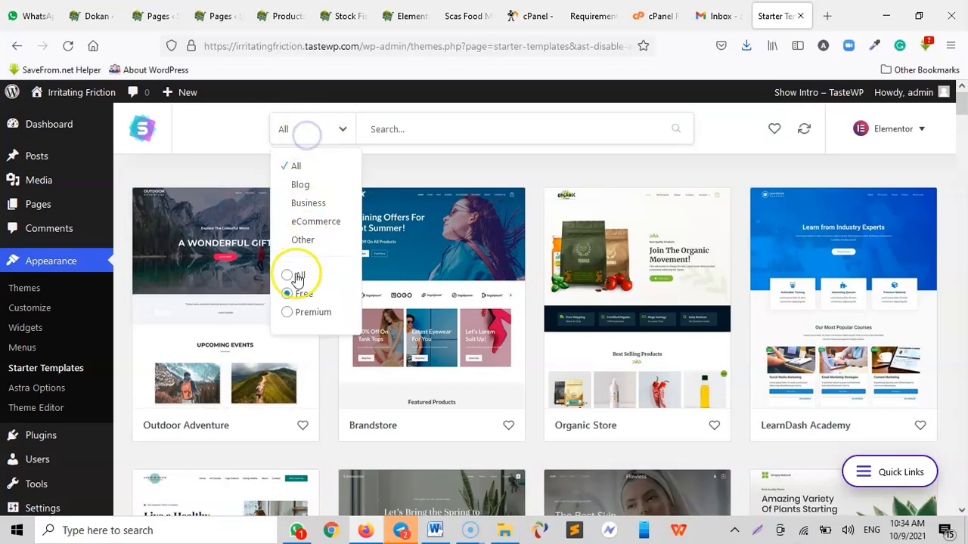
click(294, 299)
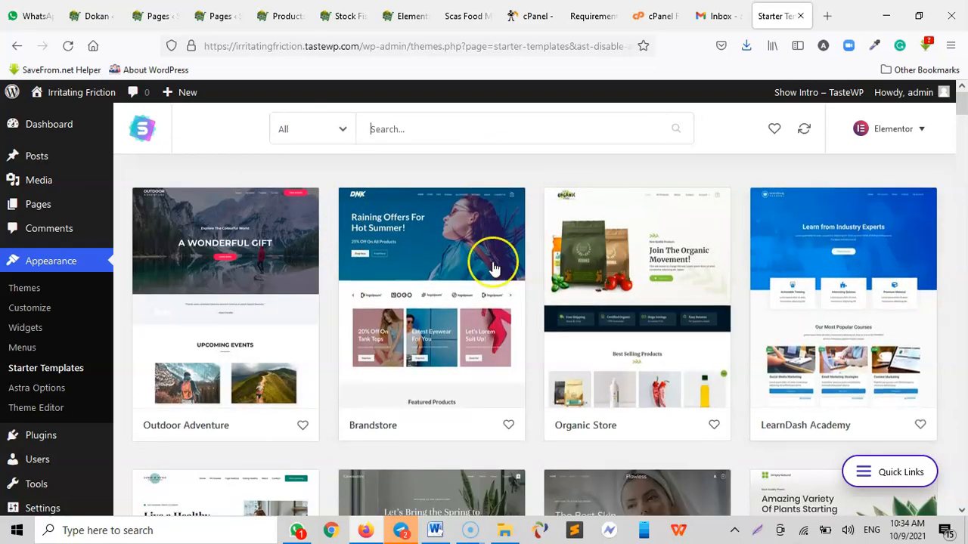
scroll(469, 287, down, 2)
scroll(448, 307, down, 10)
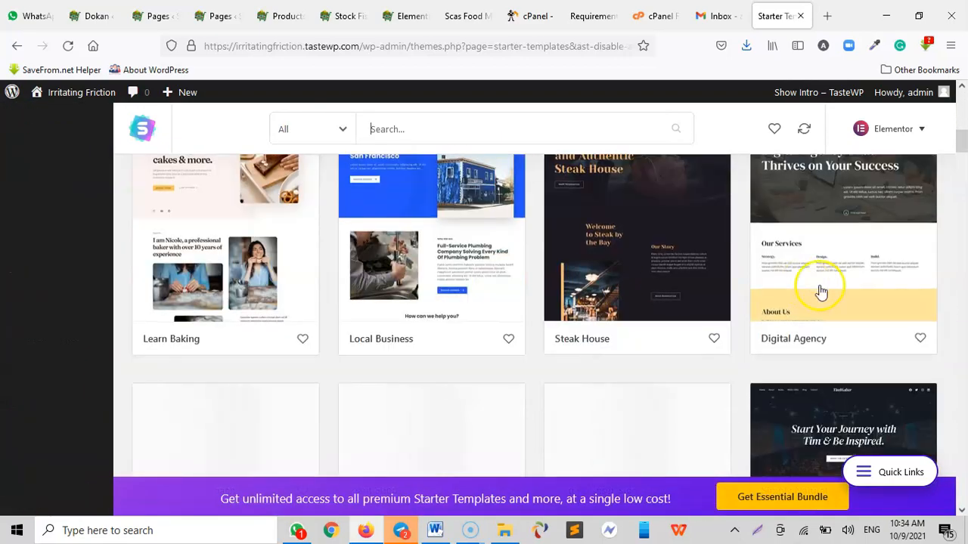
scroll(563, 314, down, 6)
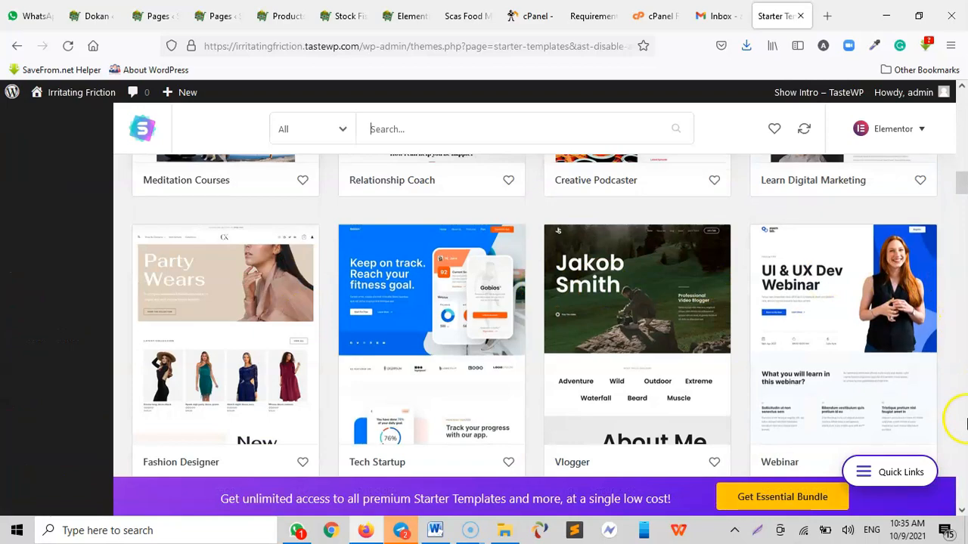
scroll(588, 238, down, 5)
scroll(280, 194, up, 10)
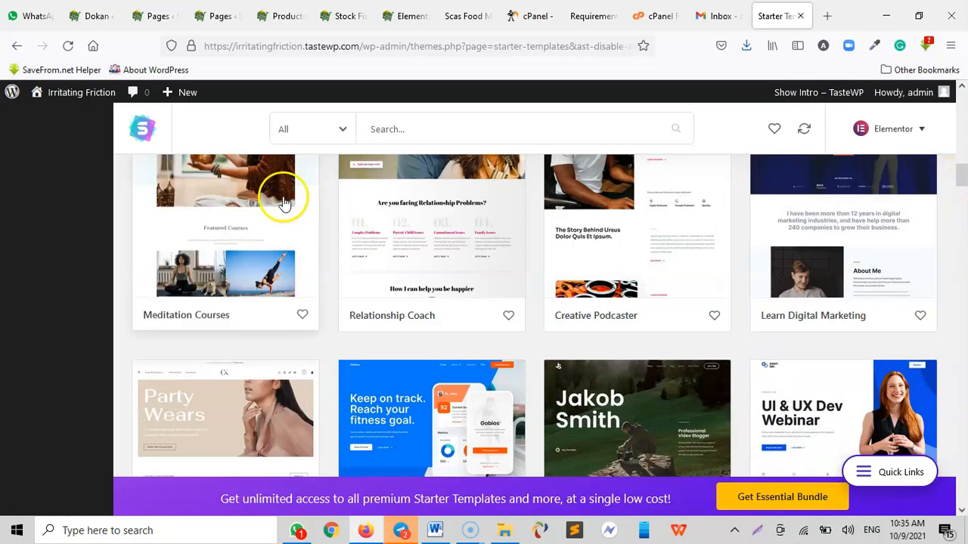
scroll(280, 204, up, 10)
Step: Open the live site in a new browser tab to check its current look, and return to the starter templates
mouse_move(51, 98)
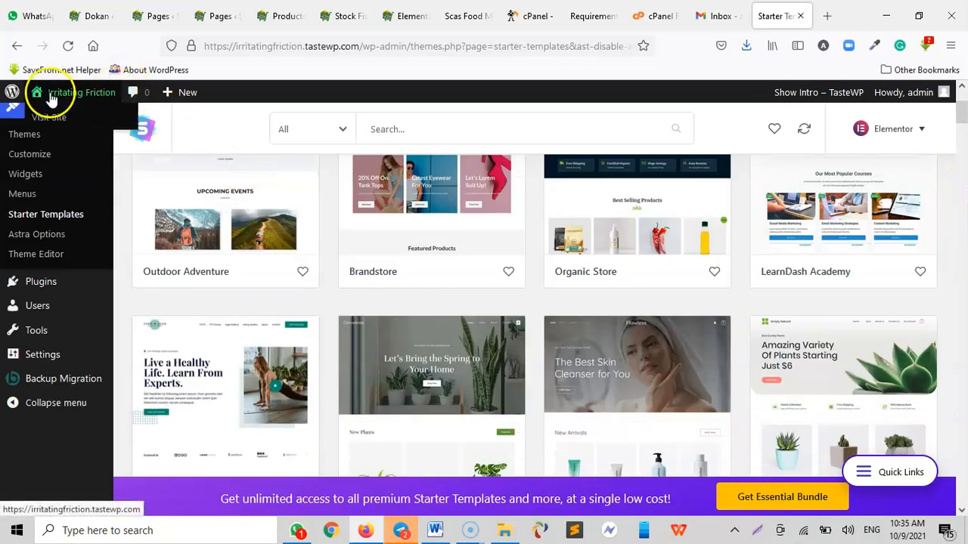
right_click(43, 119)
click(84, 127)
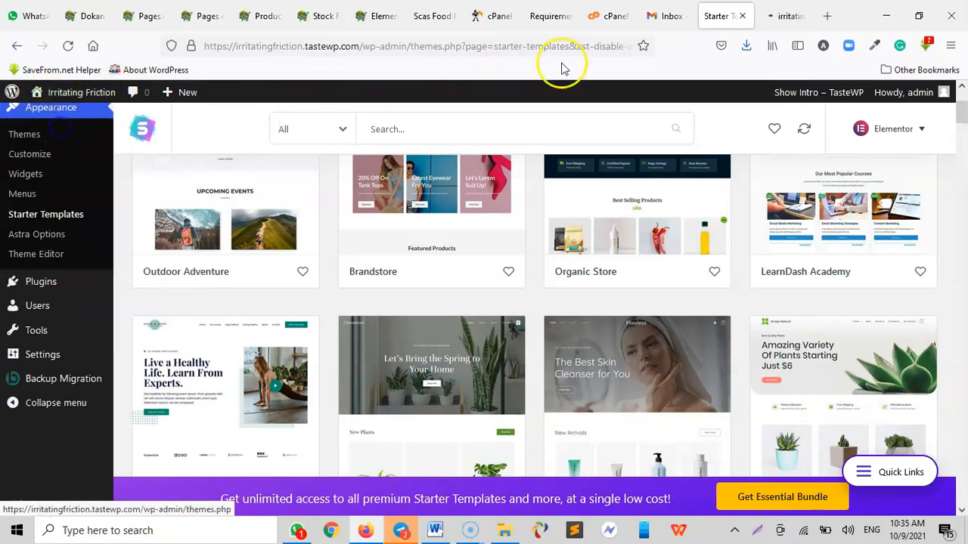
click(778, 16)
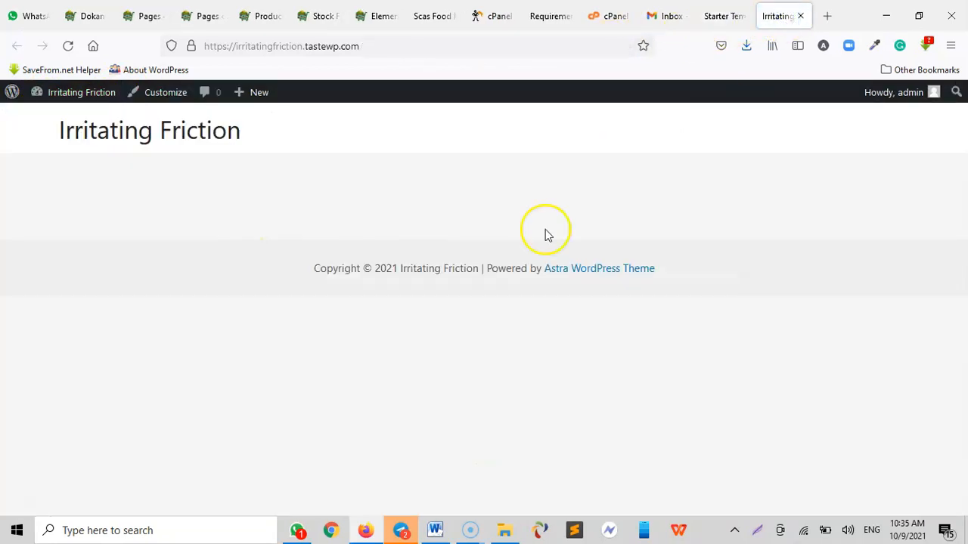
click(726, 14)
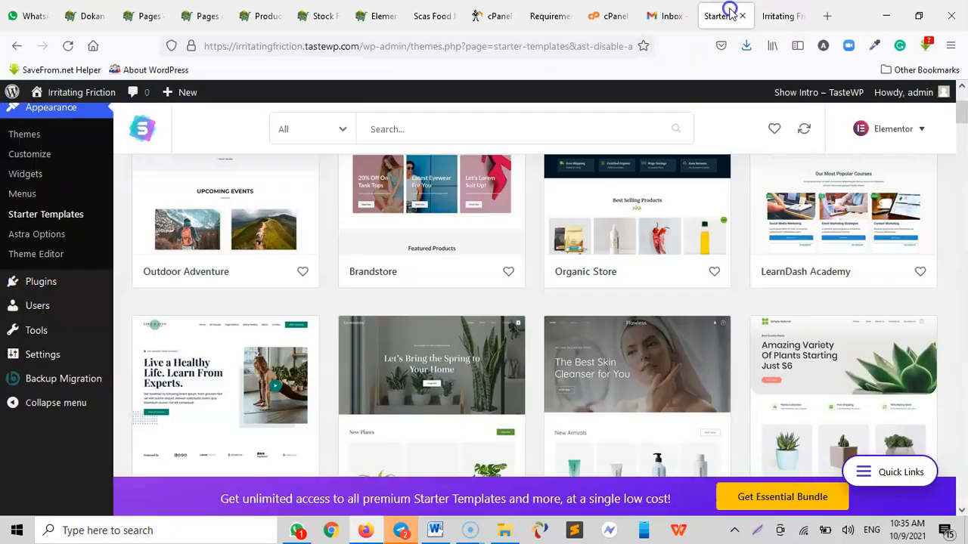
Step: Open the Organic Store template and start importing the complete site, skipping the Disable Debug Mode condition
scroll(654, 274, up, 2)
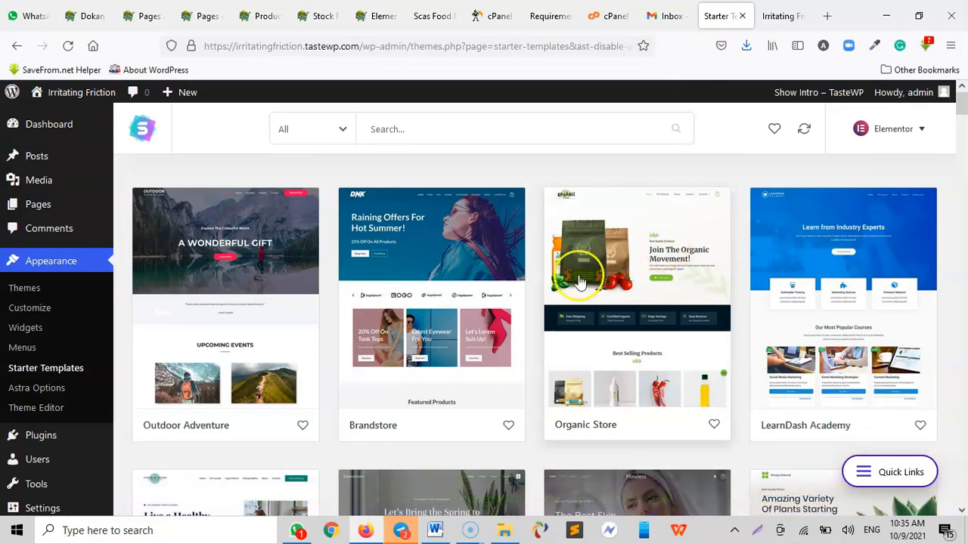
click(644, 285)
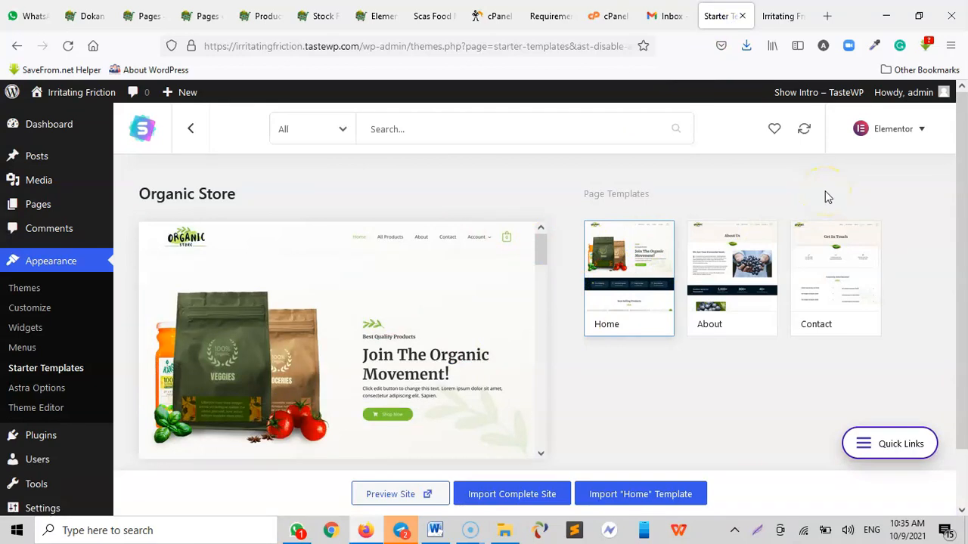
click(499, 495)
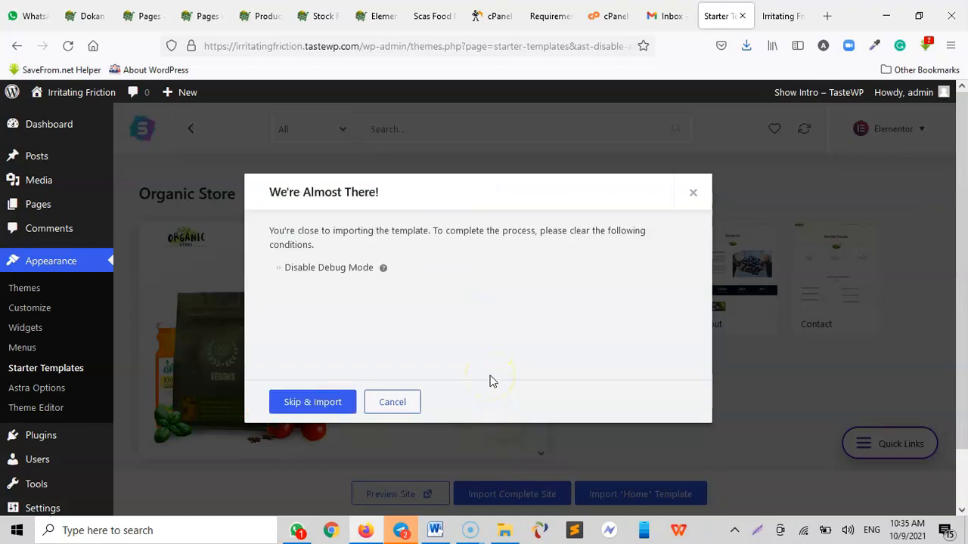
click(313, 402)
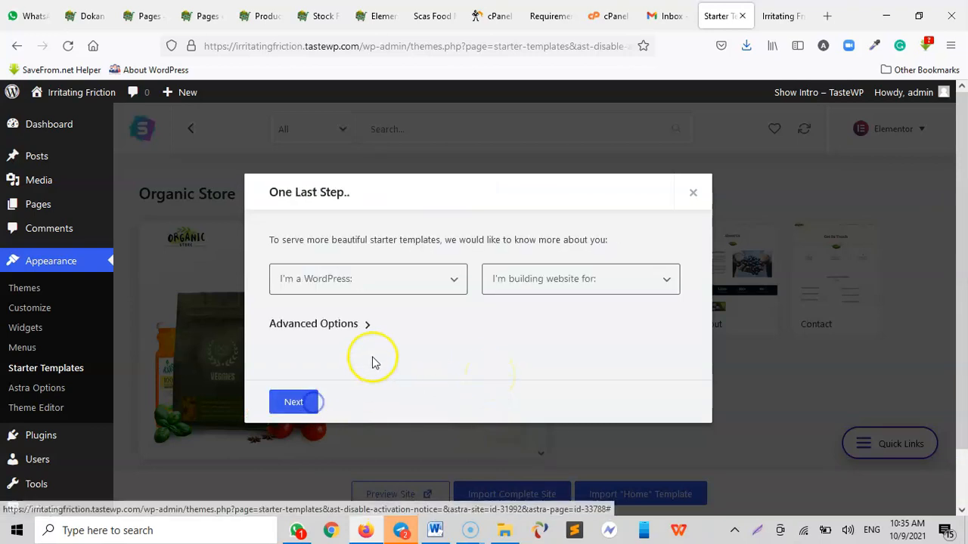
Step: Set the WordPress level to Beginner and the website owner to Myself/My company, and run the import without submitting contact details
click(353, 286)
click(332, 333)
click(617, 271)
click(552, 328)
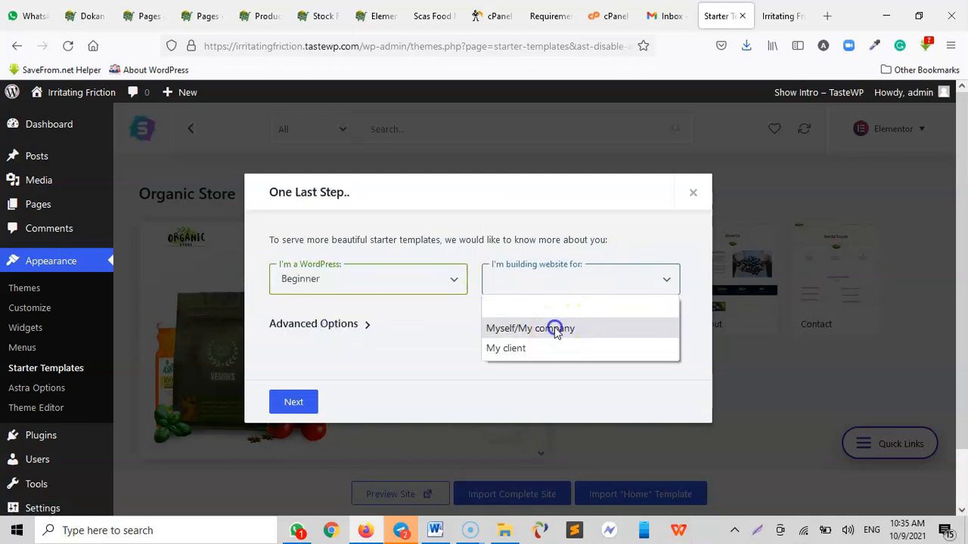
click(339, 281)
click(325, 342)
click(353, 285)
click(313, 368)
click(380, 285)
click(339, 329)
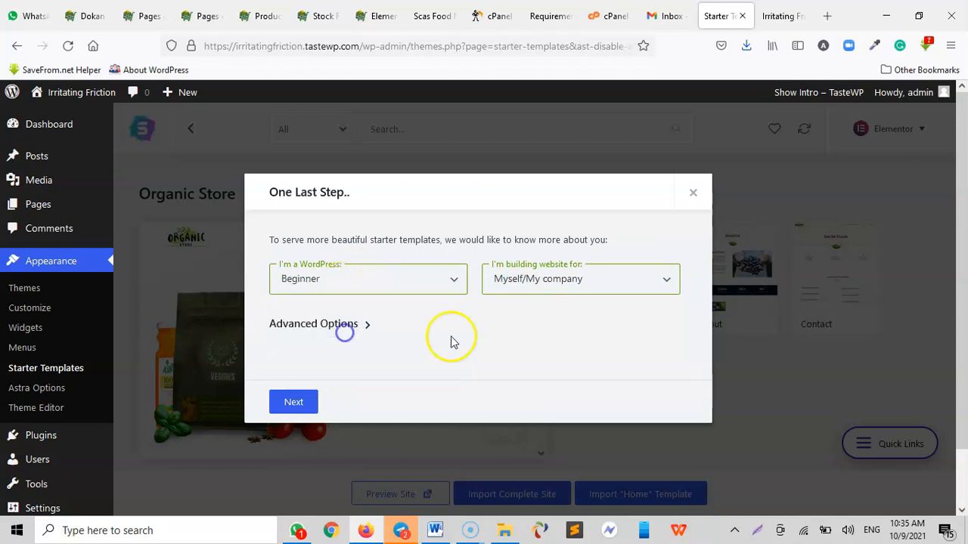
click(562, 279)
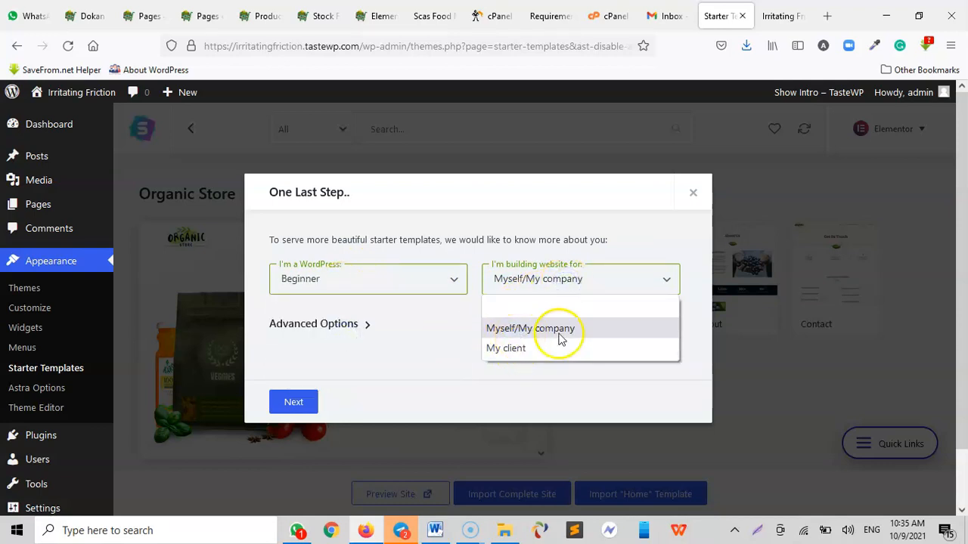
click(532, 329)
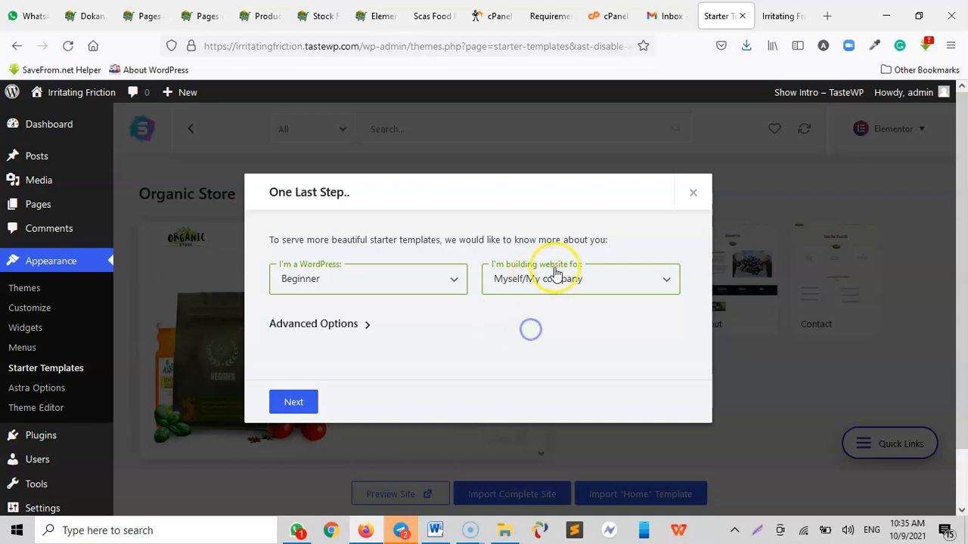
click(293, 401)
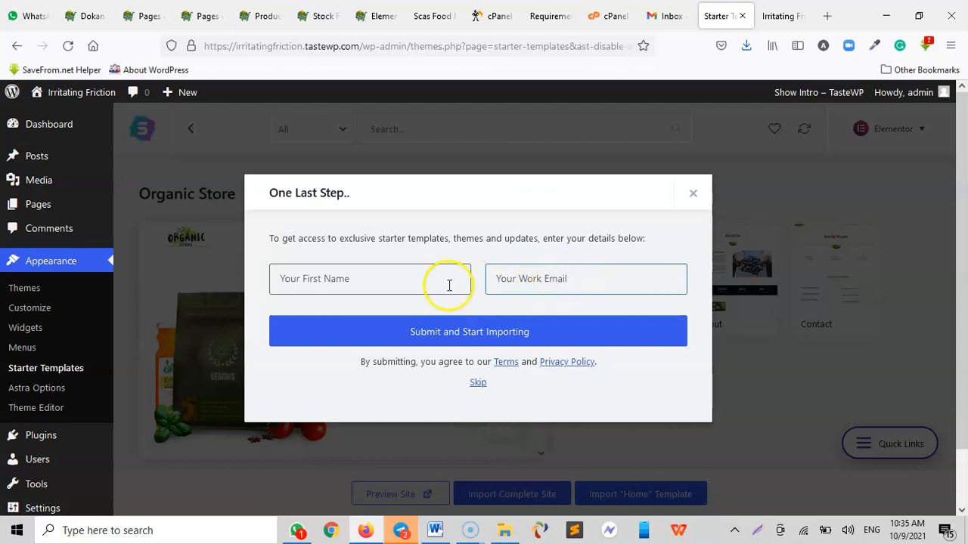
click(479, 385)
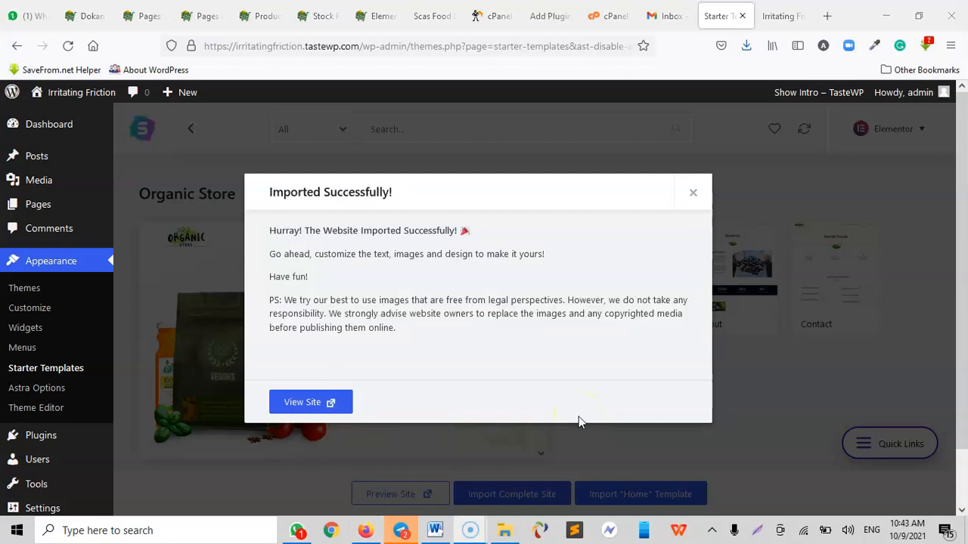
Step: Reload the live site in its own tab and examine the imported Organic Store home page
click(775, 16)
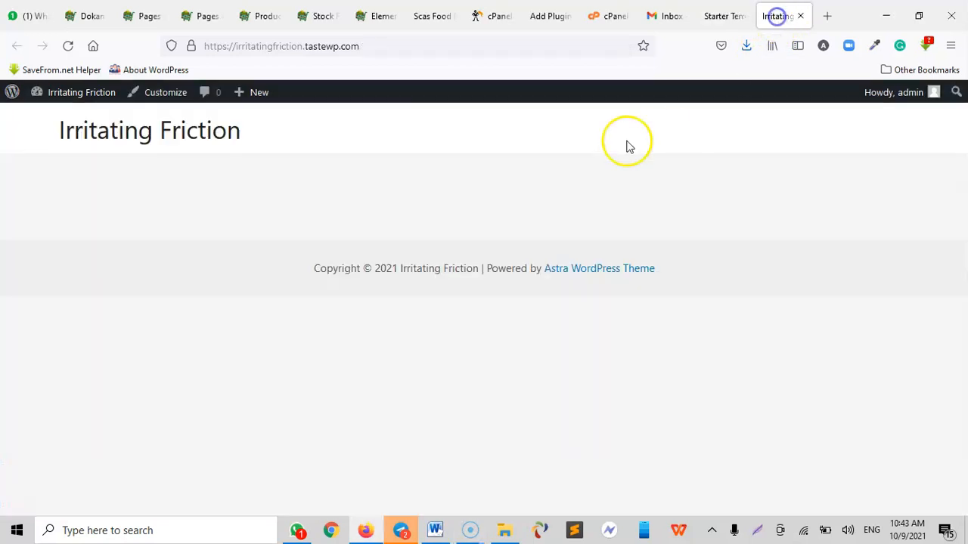
click(68, 46)
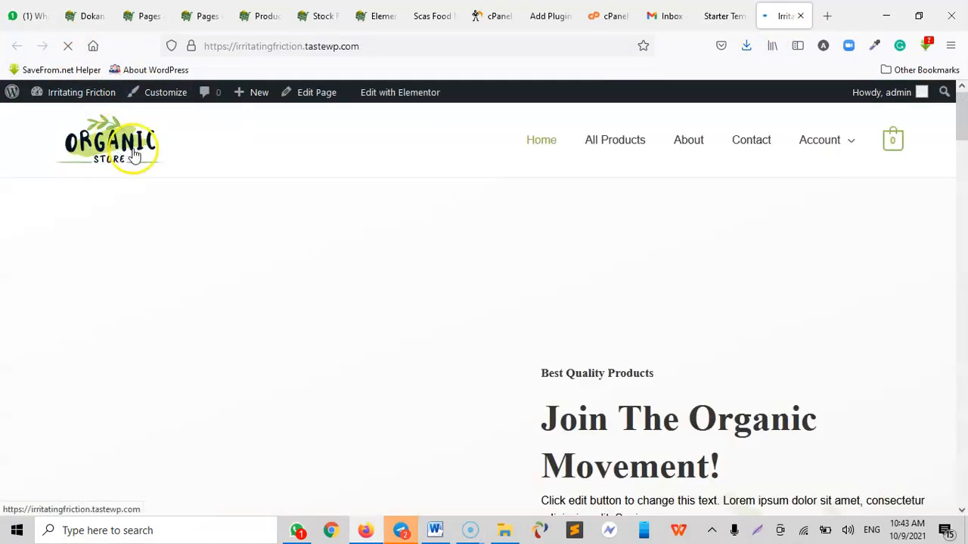
scroll(506, 288, down, 2)
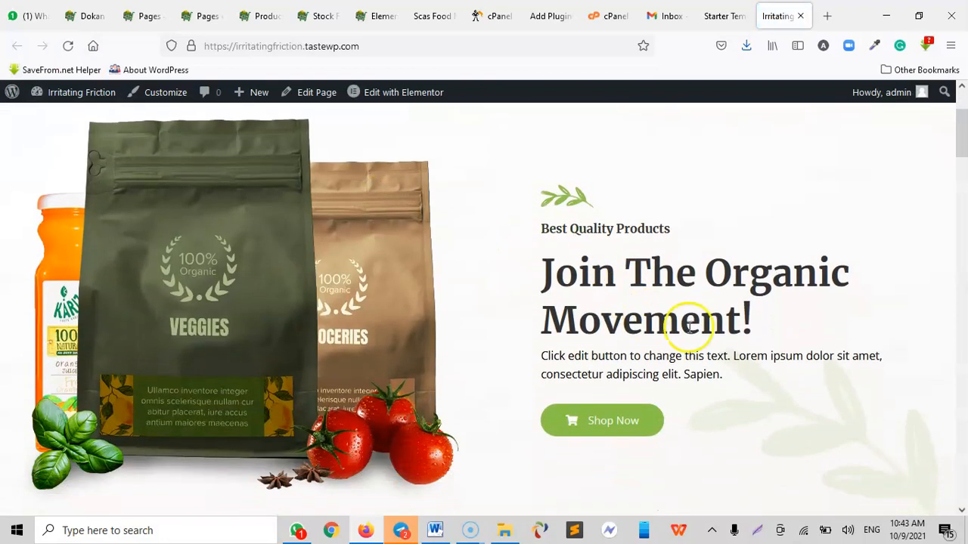
Step: Look through the imported home page sections, from the best selling products down past the customer reviews, and return to its beginning
scroll(689, 327, down, 8)
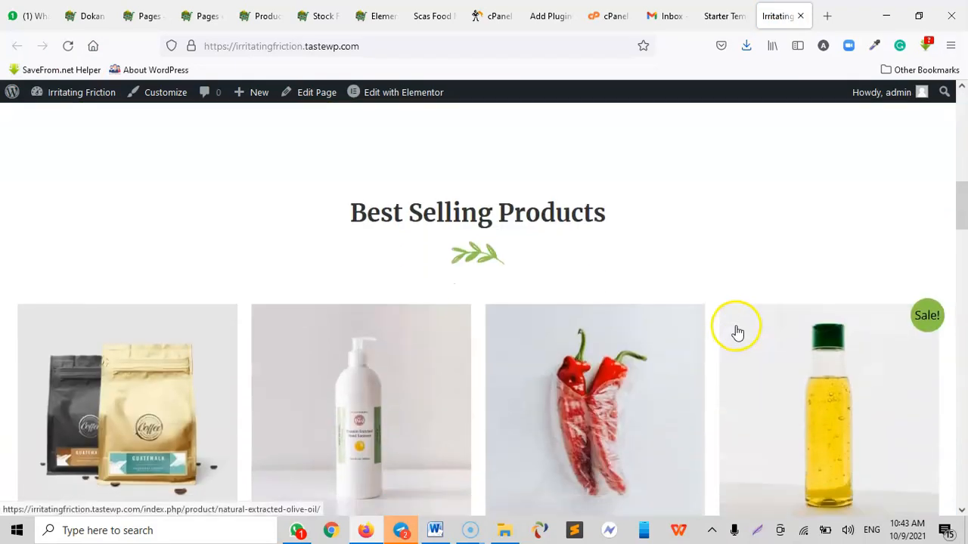
scroll(738, 333, down, 10)
scroll(739, 332, down, 10)
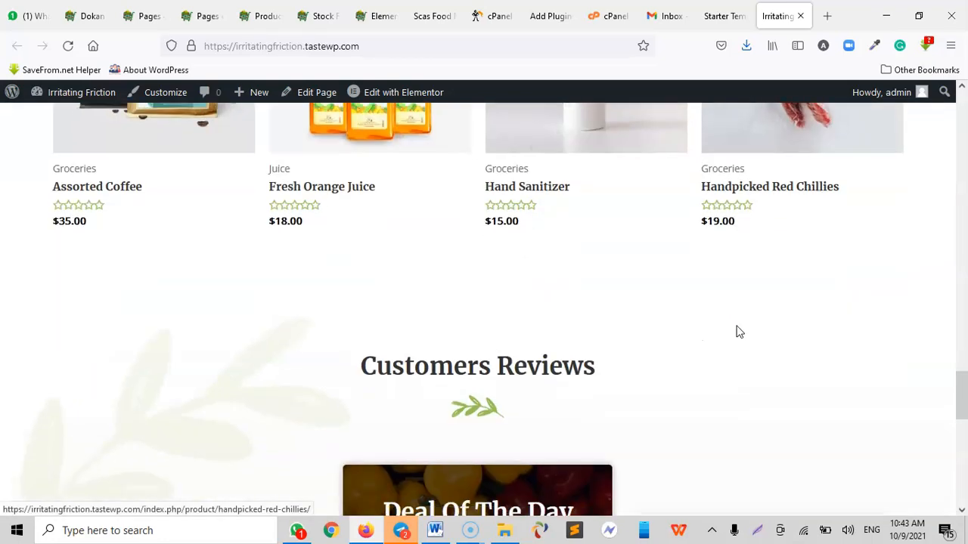
scroll(738, 332, down, 10)
scroll(888, 363, up, 10)
drag(962, 431, 961, 114)
Step: Open the imported site from the starter templates import confirmation and review its home page, including the product sections and the first-purchase offer
click(720, 16)
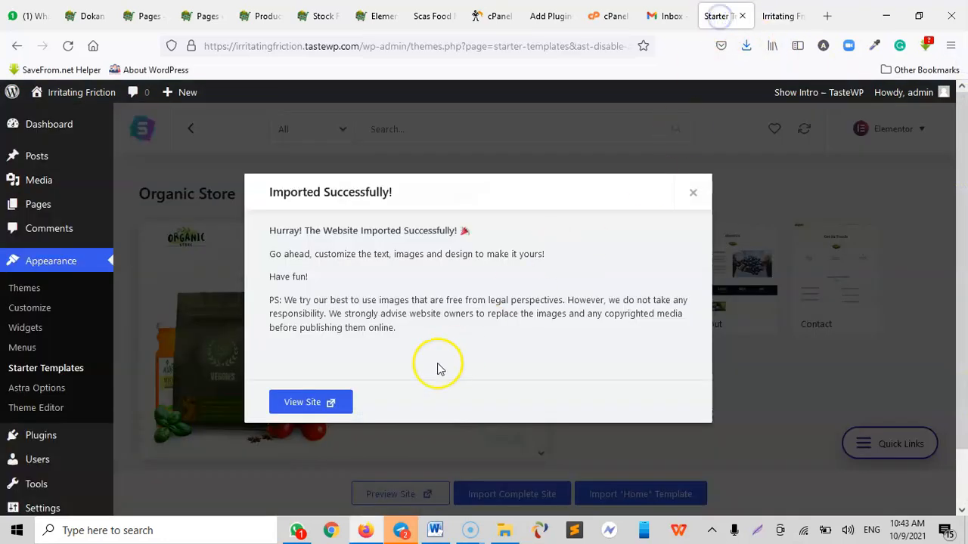
click(309, 401)
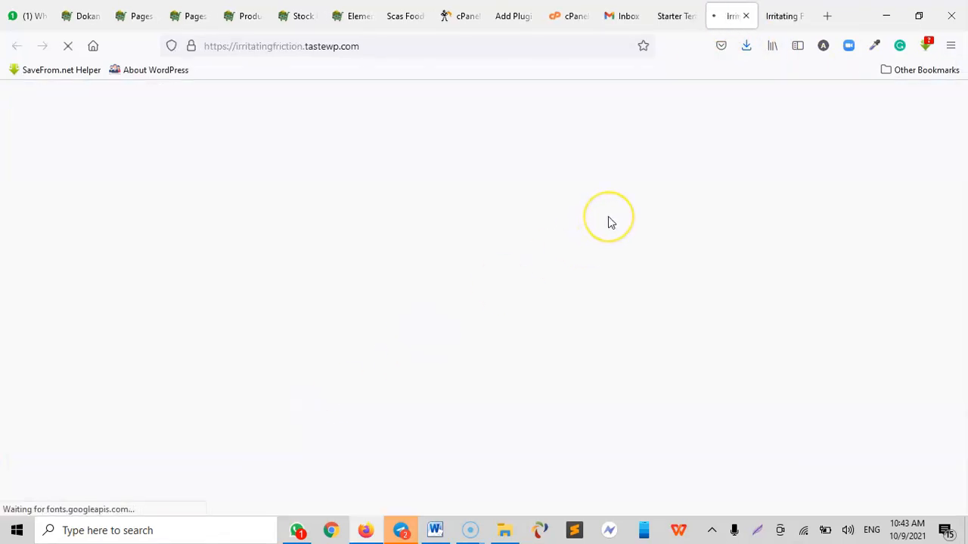
scroll(611, 216, down, 3)
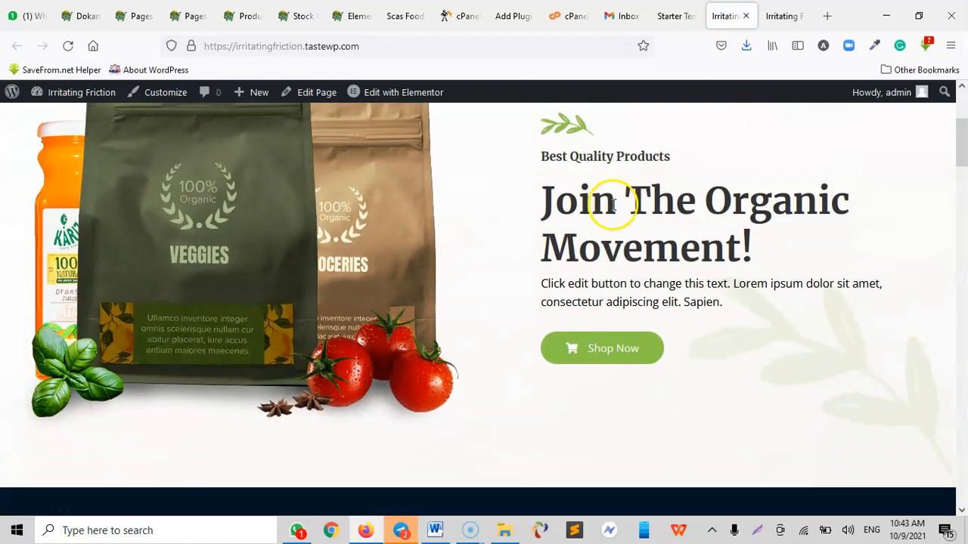
scroll(620, 226, down, 15)
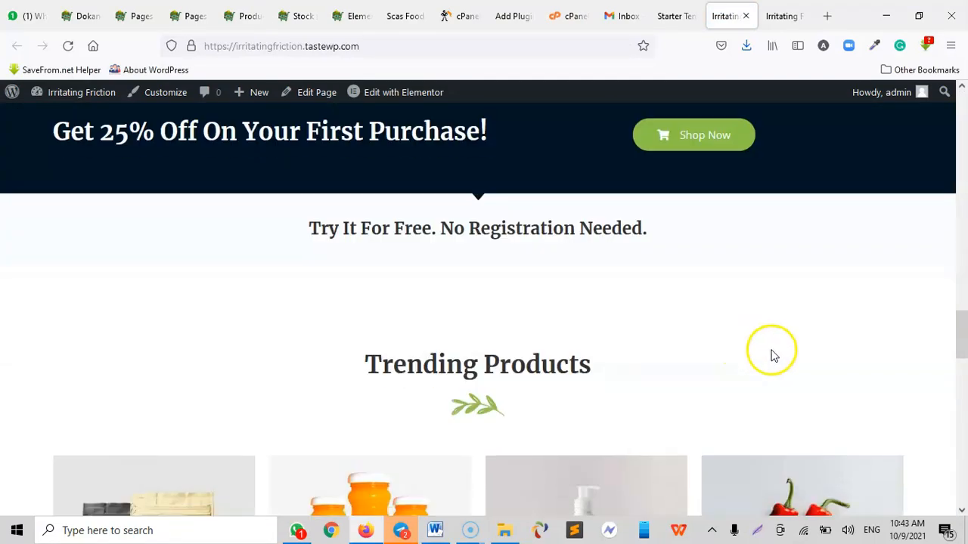
scroll(783, 400, down, 15)
drag(960, 493, 963, 66)
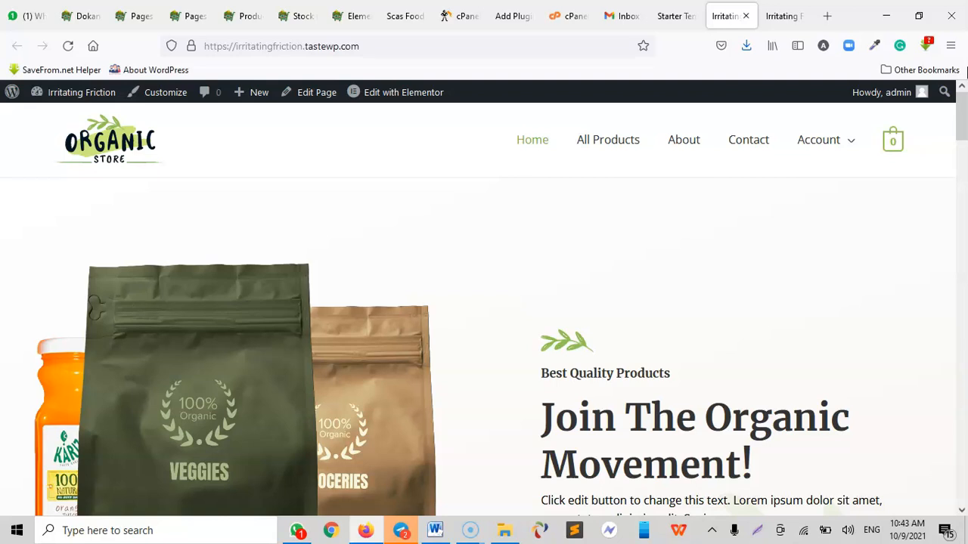
scroll(572, 325, down, 10)
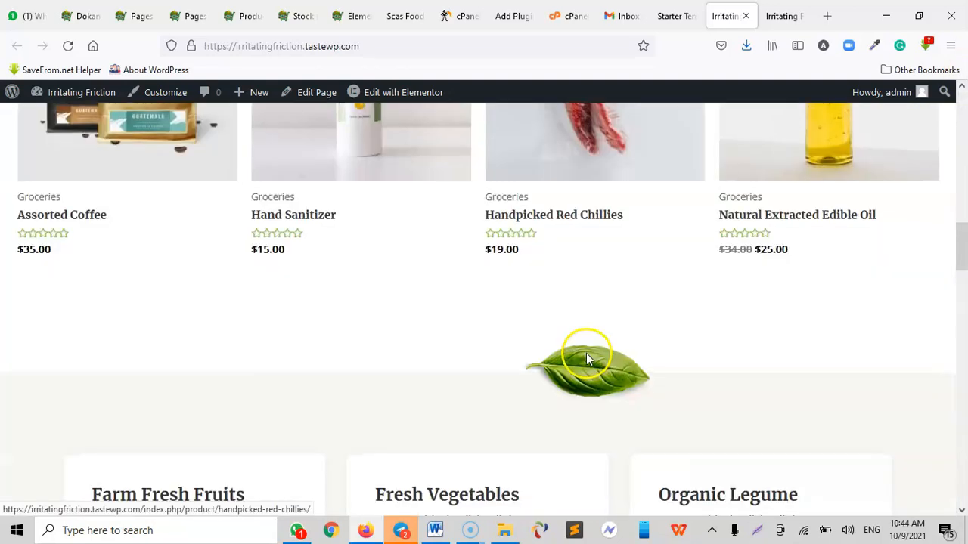
scroll(586, 353, down, 5)
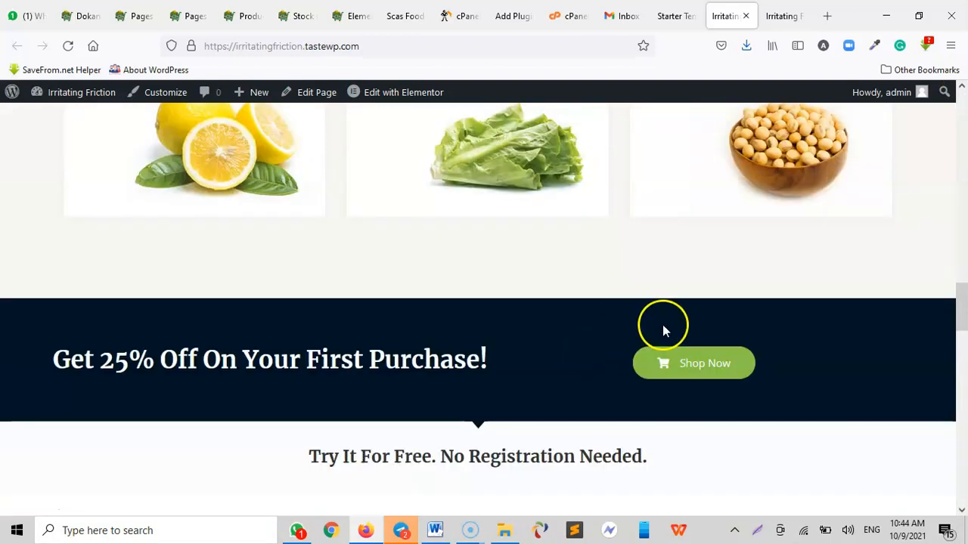
scroll(641, 317, up, 7)
scroll(641, 317, up, 5)
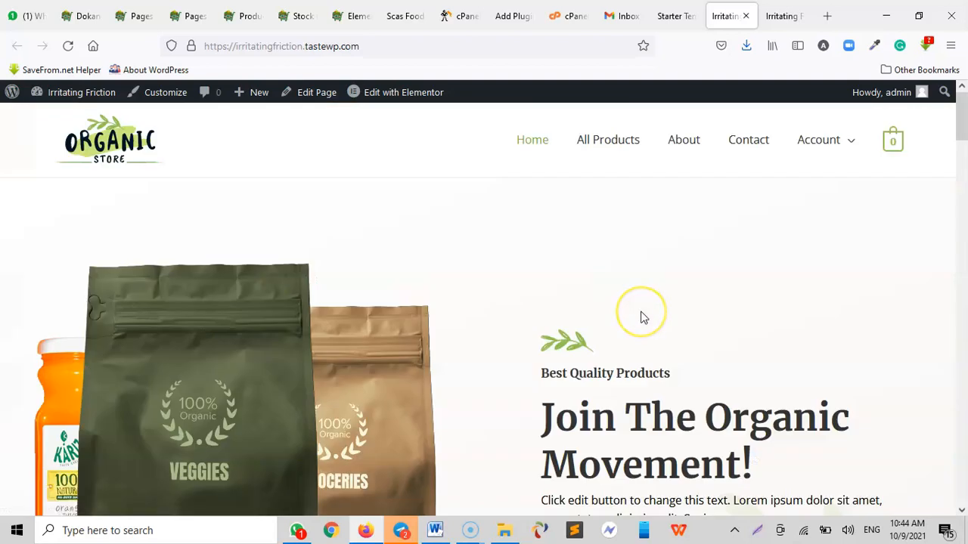